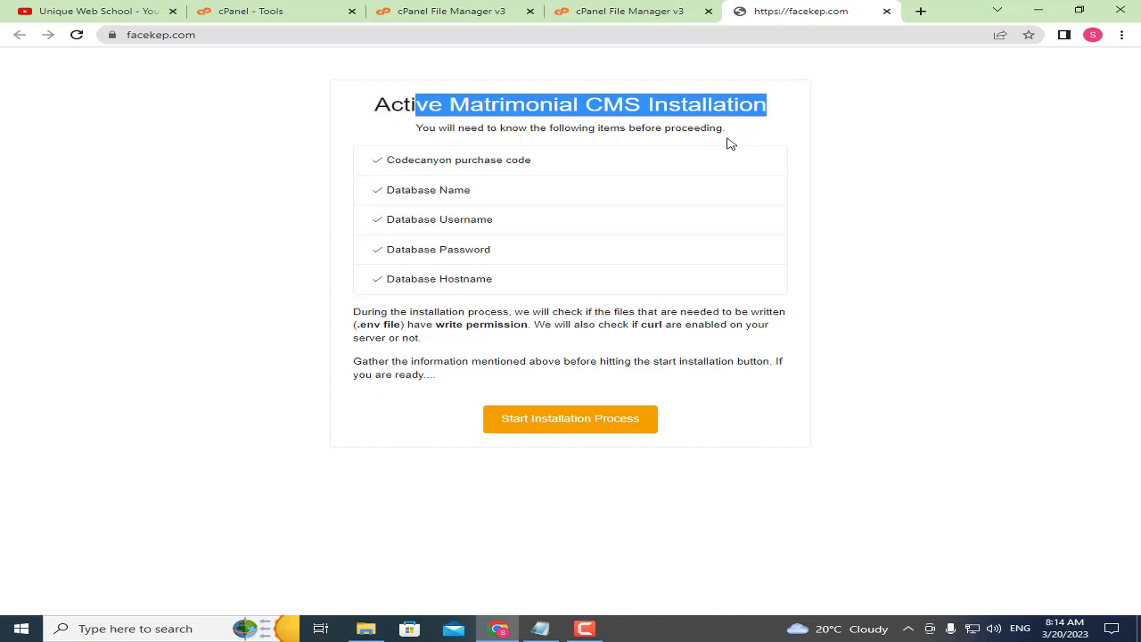
- Review the items required for the Active Matrimonial CMS installation and start the installation process
{"action": "left_click", "coordinate": [519, 128]}
{"action": "left_click_drag", "start_coordinate": [390, 162], "coordinate": [550, 162]}
{"action": "left_click", "coordinate": [491, 160]}
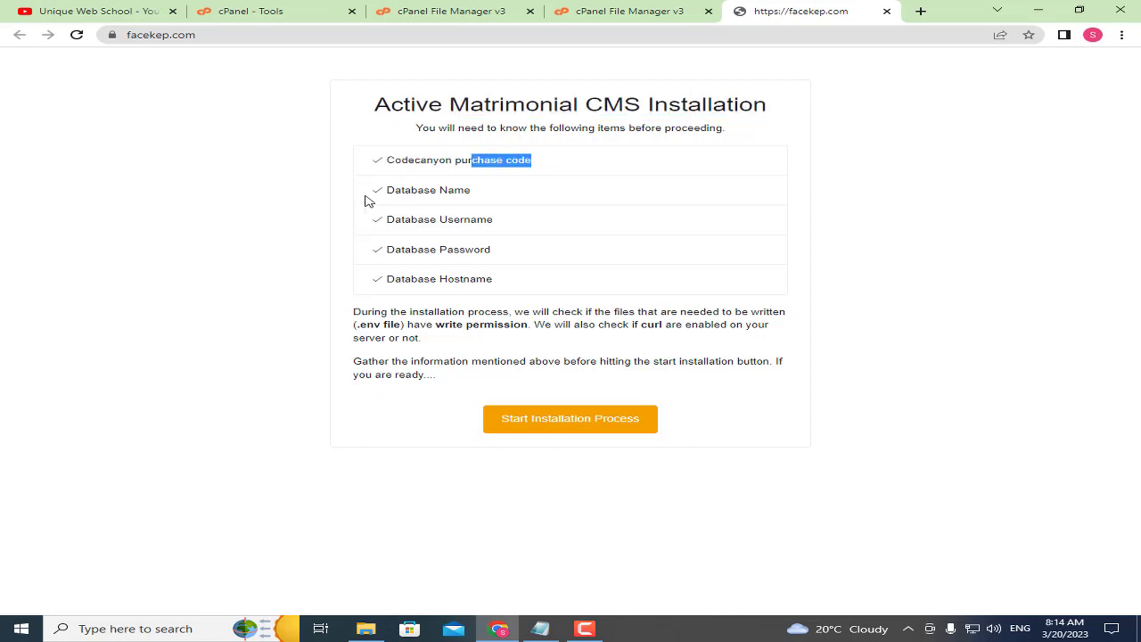
{"action": "left_click_drag", "start_coordinate": [395, 190], "coordinate": [472, 191]}
{"action": "left_click_drag", "start_coordinate": [389, 221], "coordinate": [528, 222]}
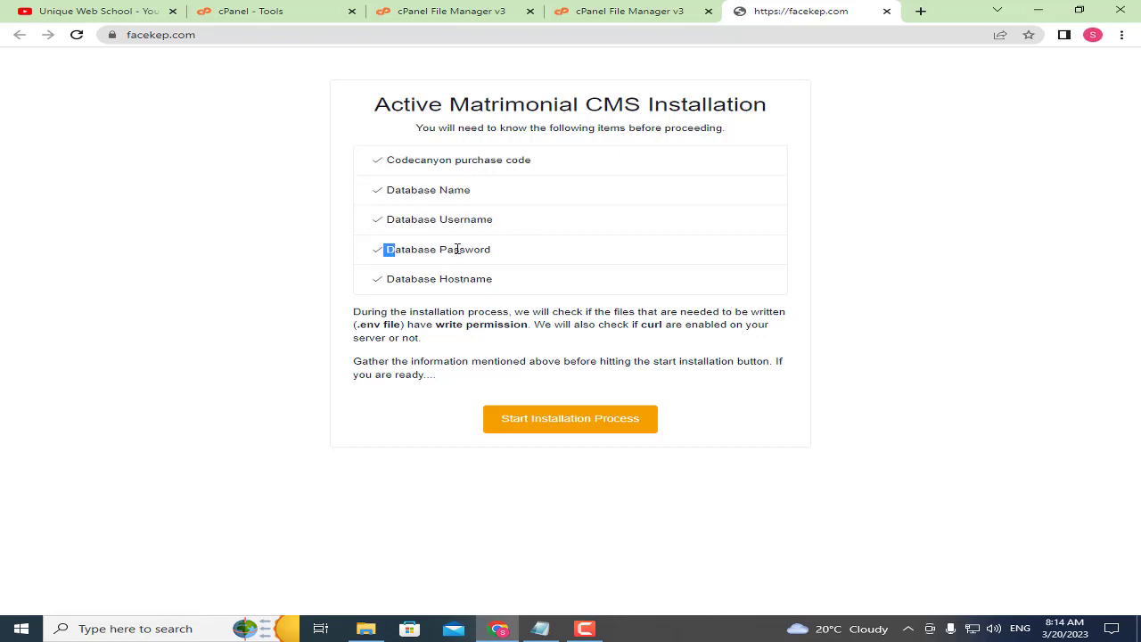
{"action": "left_click_drag", "start_coordinate": [390, 251], "coordinate": [489, 252]}
{"action": "left_click_drag", "start_coordinate": [403, 280], "coordinate": [516, 281]}
{"action": "left_click", "coordinate": [515, 281]}
{"action": "left_click", "coordinate": [597, 433]}
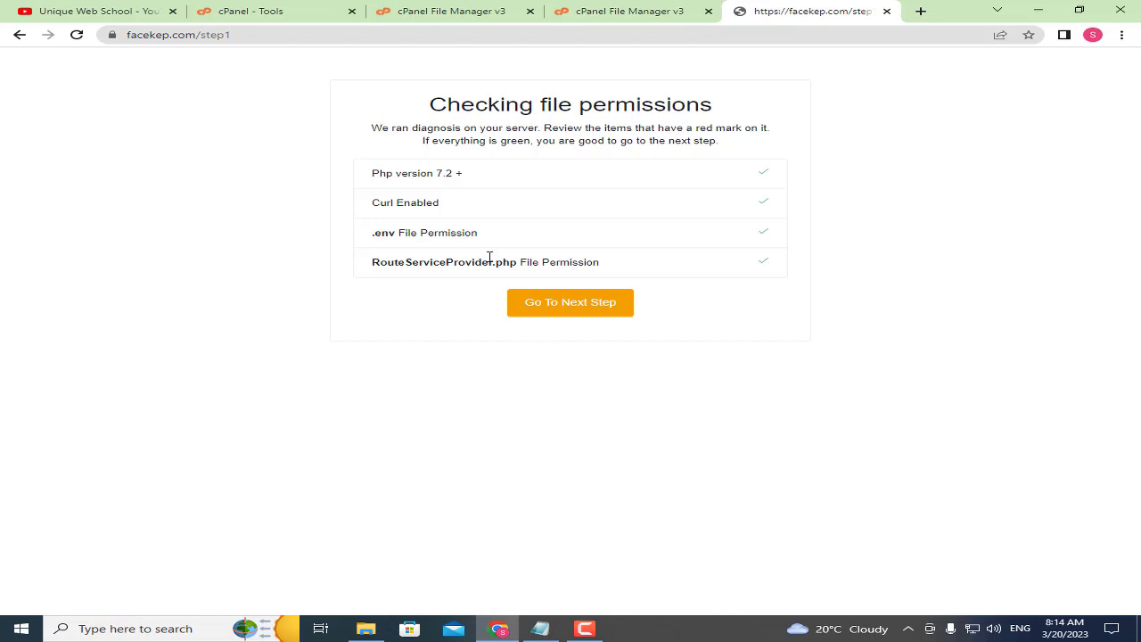
- Review the PHP version, Curl and file permission checks and proceed to the purchase code step
{"action": "left_click_drag", "start_coordinate": [383, 173], "coordinate": [469, 178]}
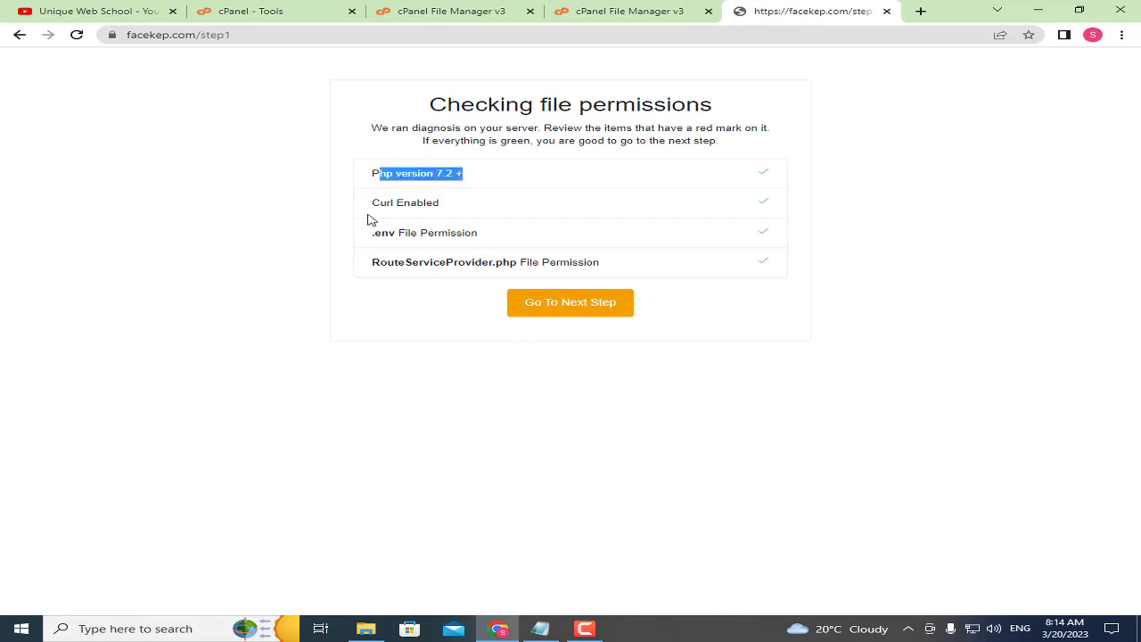
{"action": "left_click_drag", "start_coordinate": [369, 222], "coordinate": [606, 241]}
{"action": "left_click", "coordinate": [608, 243]}
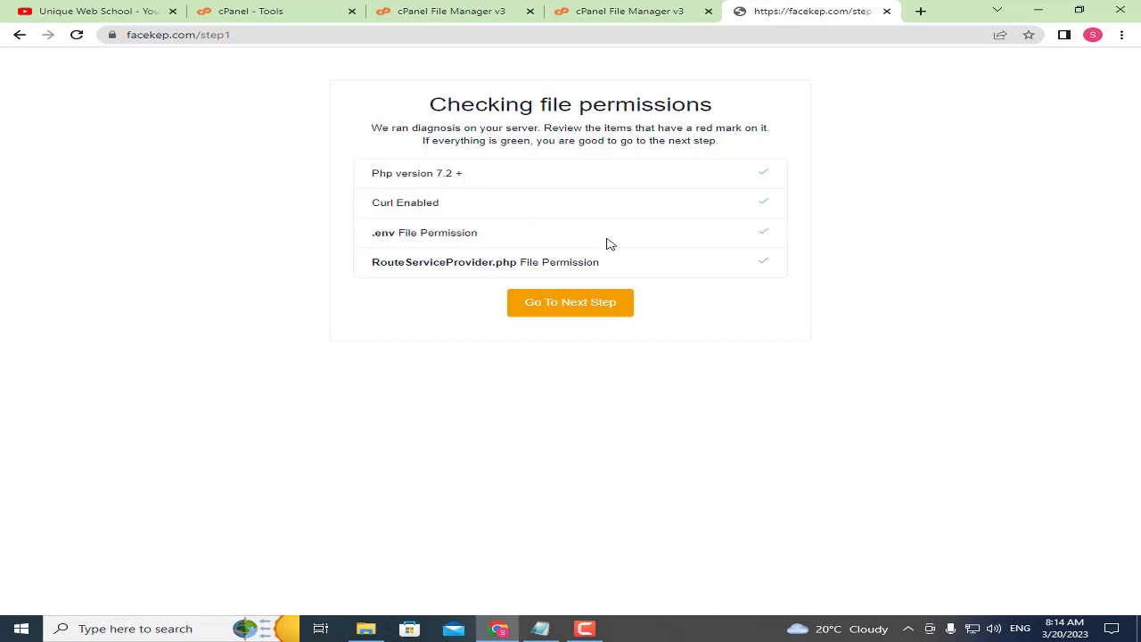
{"action": "left_click", "coordinate": [561, 309]}
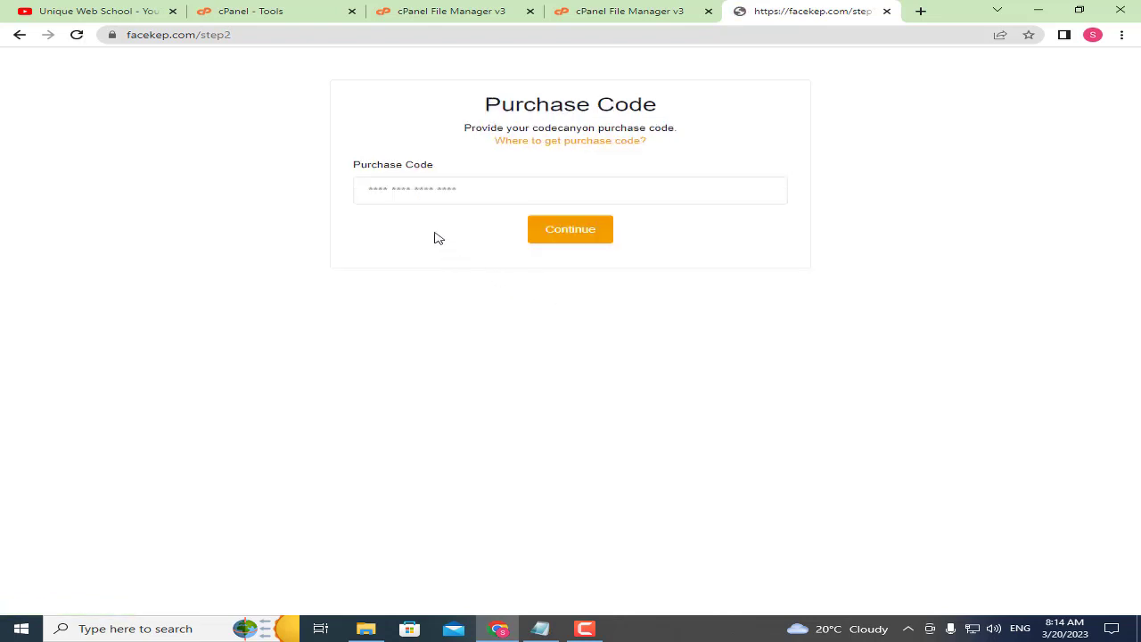
- Fill in the Codecanyon purchase code with a saved entry and continue to the database setup
{"action": "left_click", "coordinate": [478, 190]}
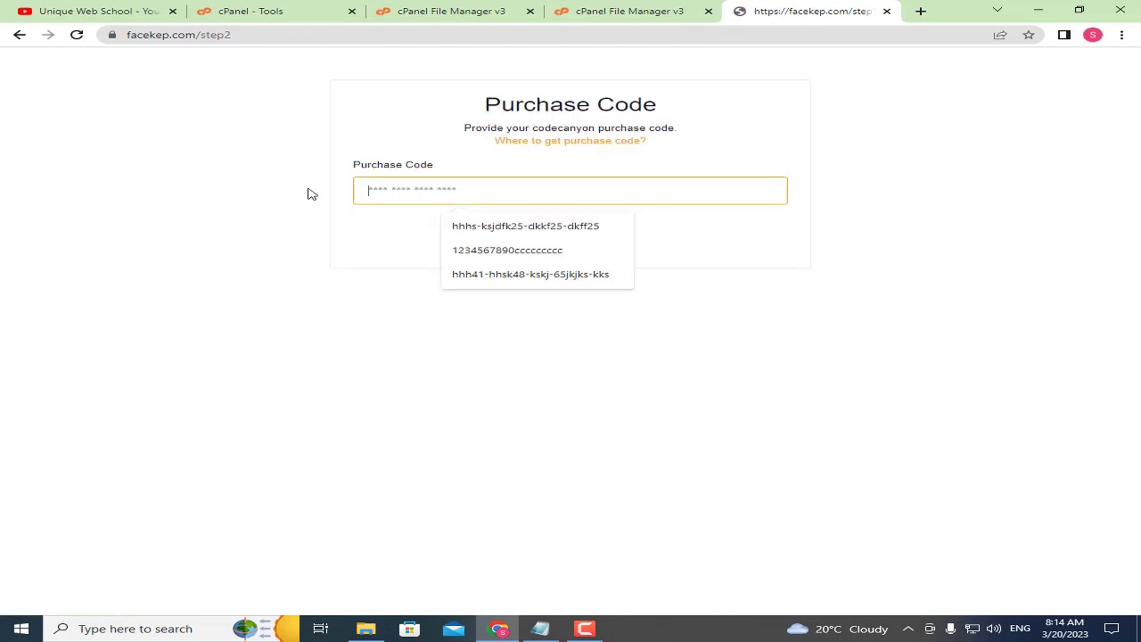
{"action": "left_click", "coordinate": [465, 247]}
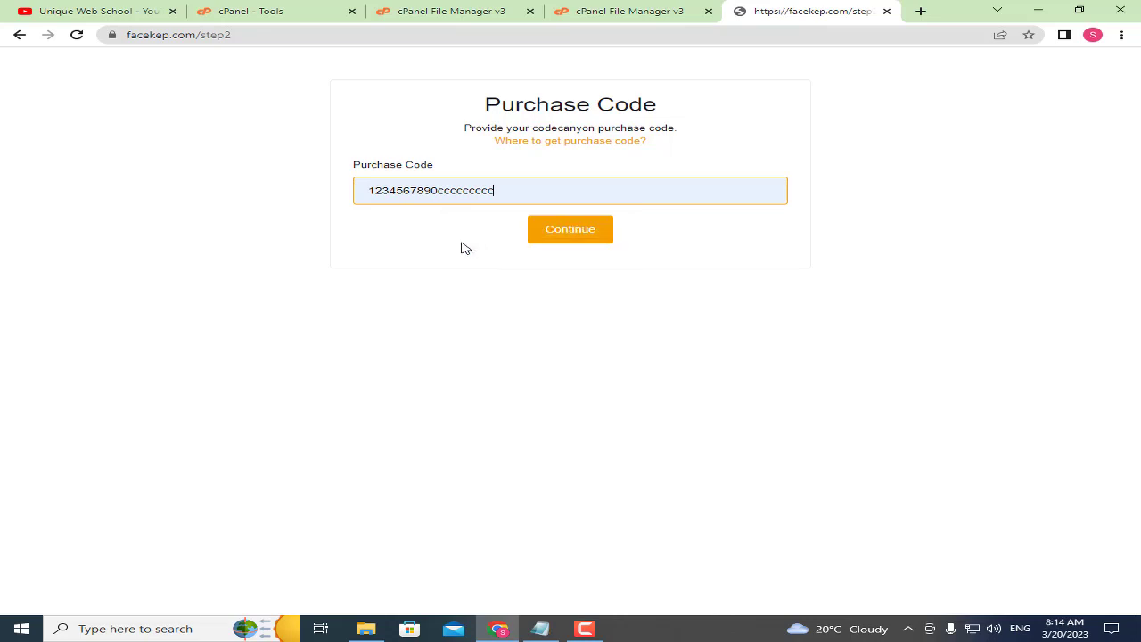
{"action": "double_click", "coordinate": [399, 189]}
{"action": "left_click", "coordinate": [531, 188]}
{"action": "left_click", "coordinate": [547, 230]}
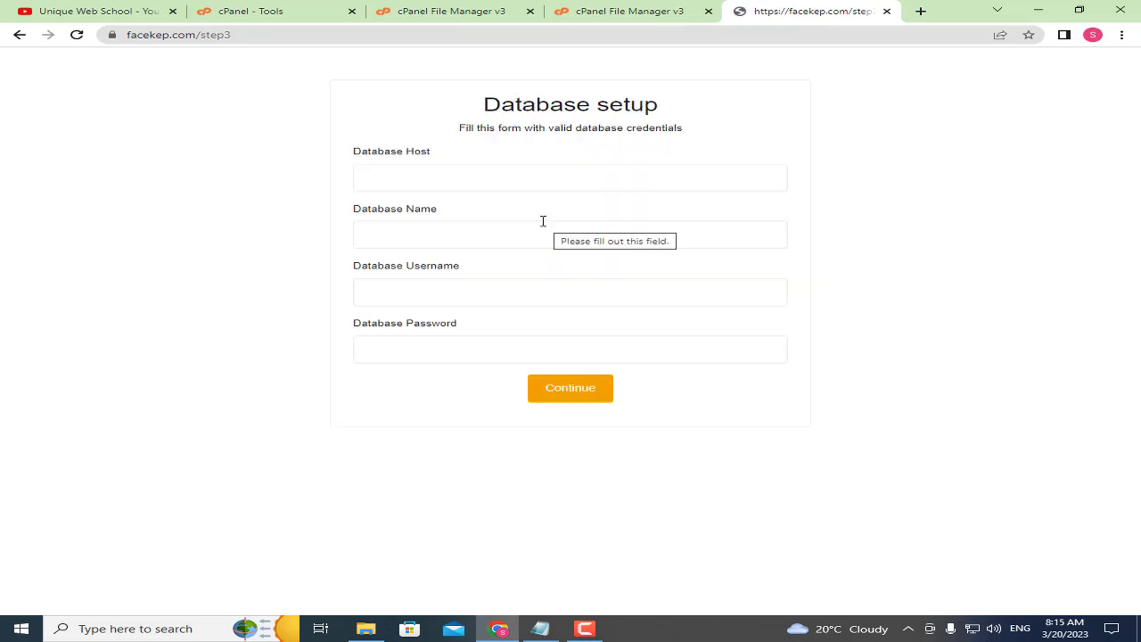
- Review the host, name, username and password fields required on the Database setup form
{"action": "left_click_drag", "start_coordinate": [361, 153], "coordinate": [423, 171]}
{"action": "left_click", "coordinate": [422, 172]}
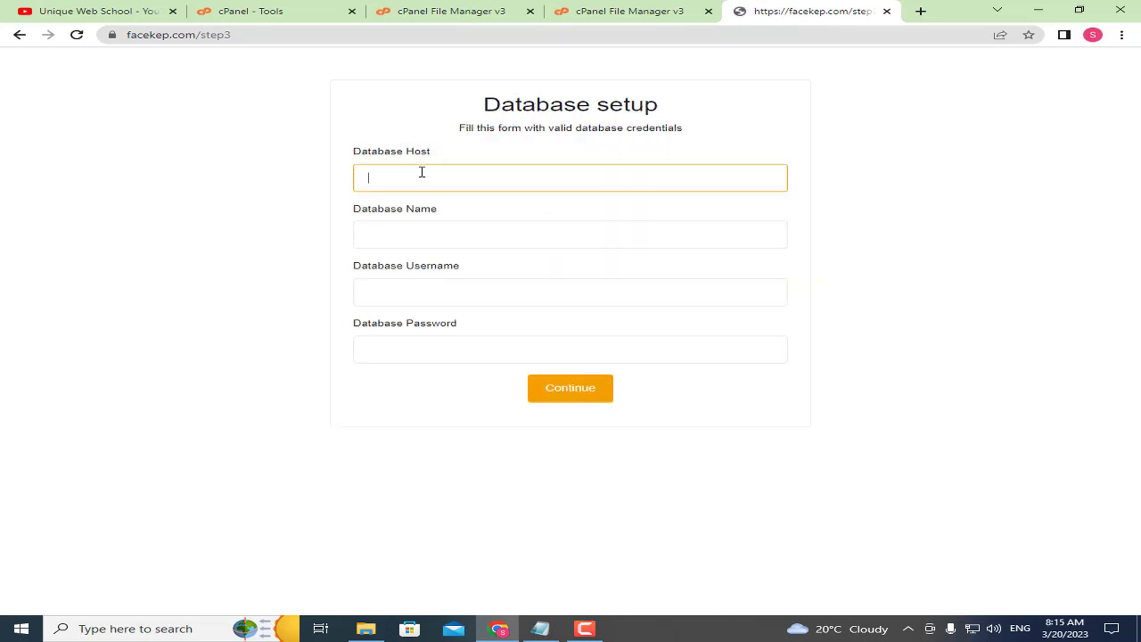
{"action": "left_click_drag", "start_coordinate": [355, 209], "coordinate": [444, 271]}
{"action": "left_click_drag", "start_coordinate": [355, 324], "coordinate": [446, 329]}
{"action": "left_click", "coordinate": [392, 179]}
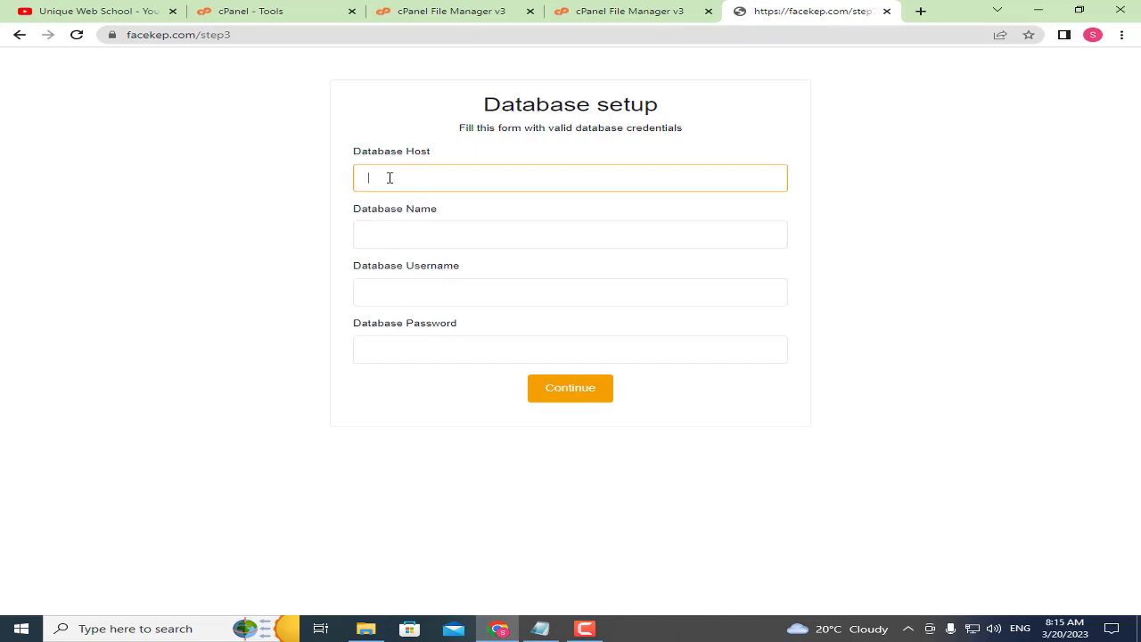
{"action": "left_click", "coordinate": [315, 181]}
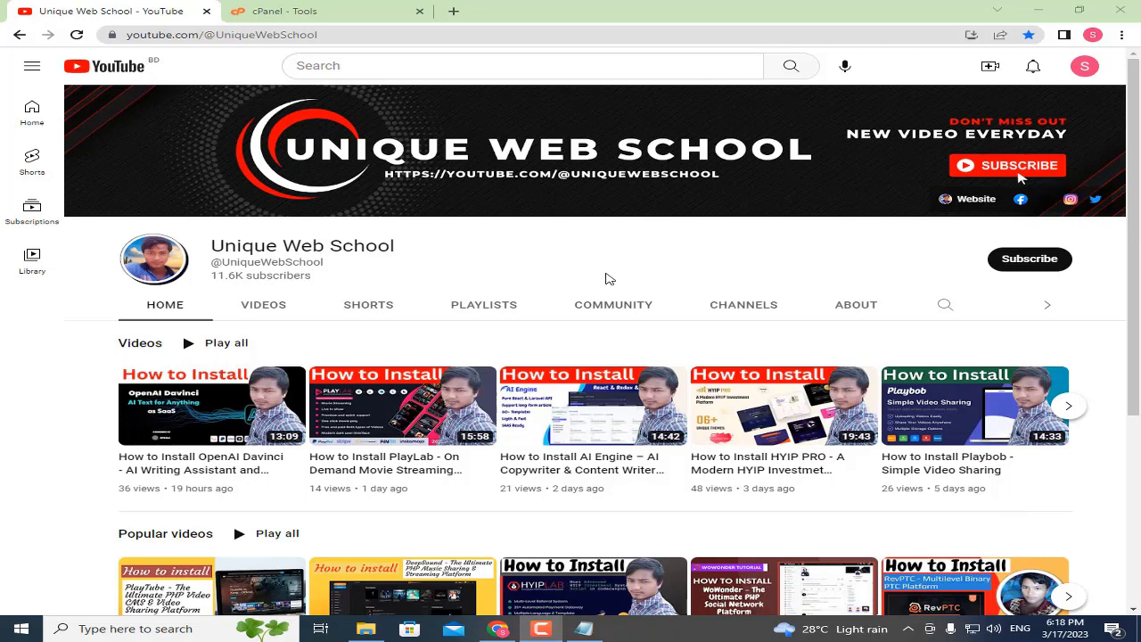
- Switch to cPanel and open the MySQL Databases tool
{"action": "left_click", "coordinate": [304, 8]}
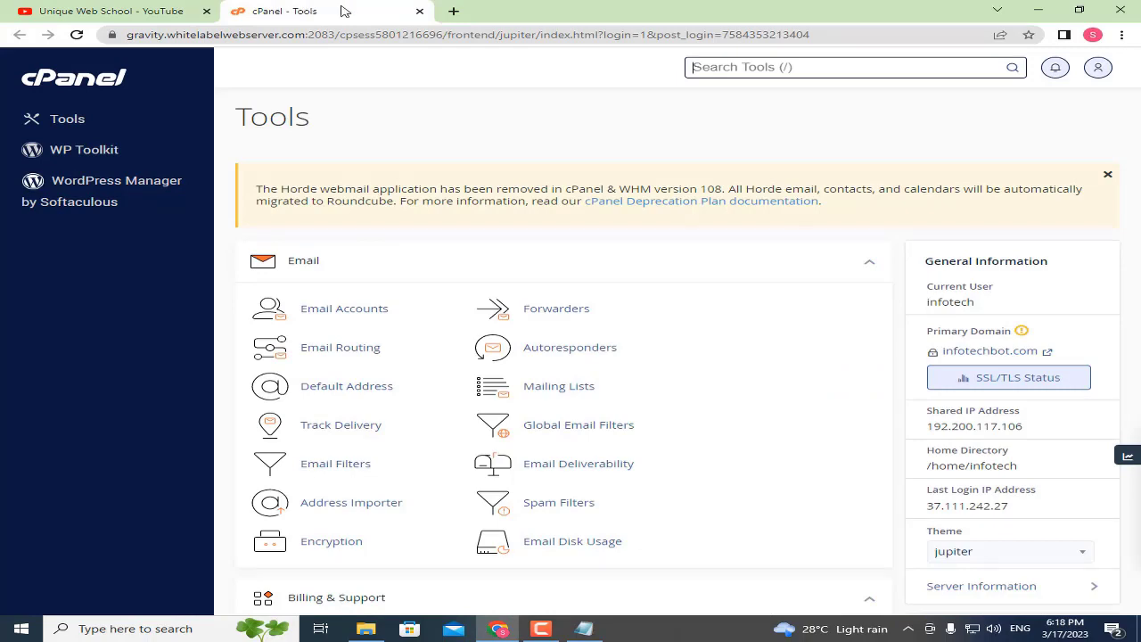
{"action": "scroll", "coordinate": [453, 156], "scroll_direction": "down", "scroll_amount": 5}
{"action": "scroll", "coordinate": [453, 156], "scroll_direction": "down", "scroll_amount": 5}
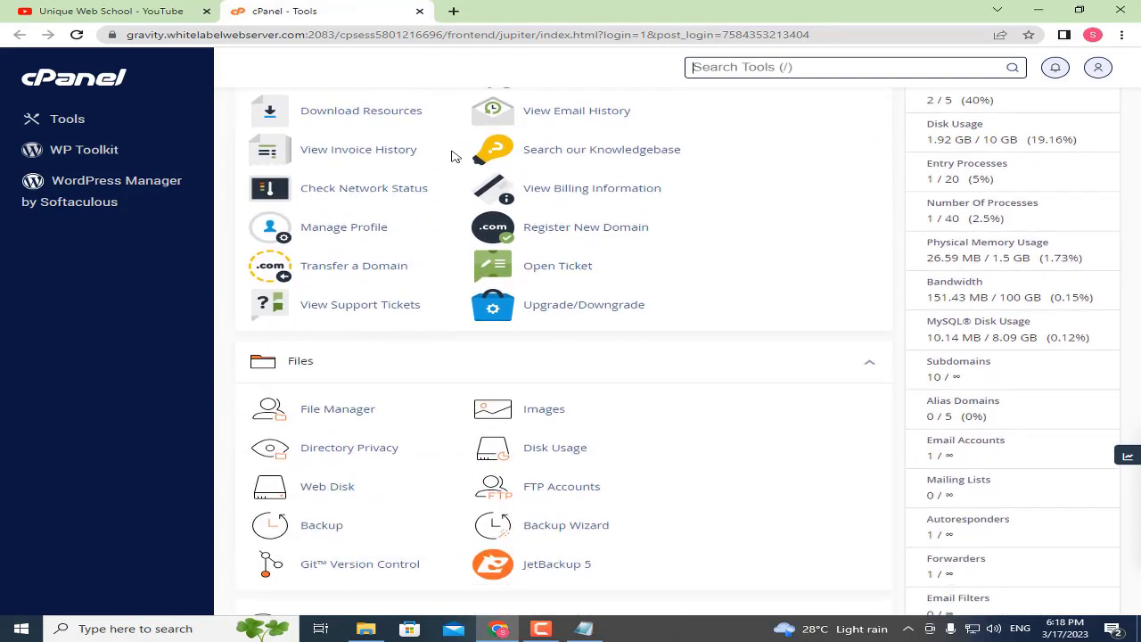
{"action": "scroll", "coordinate": [447, 168], "scroll_direction": "down", "scroll_amount": 1}
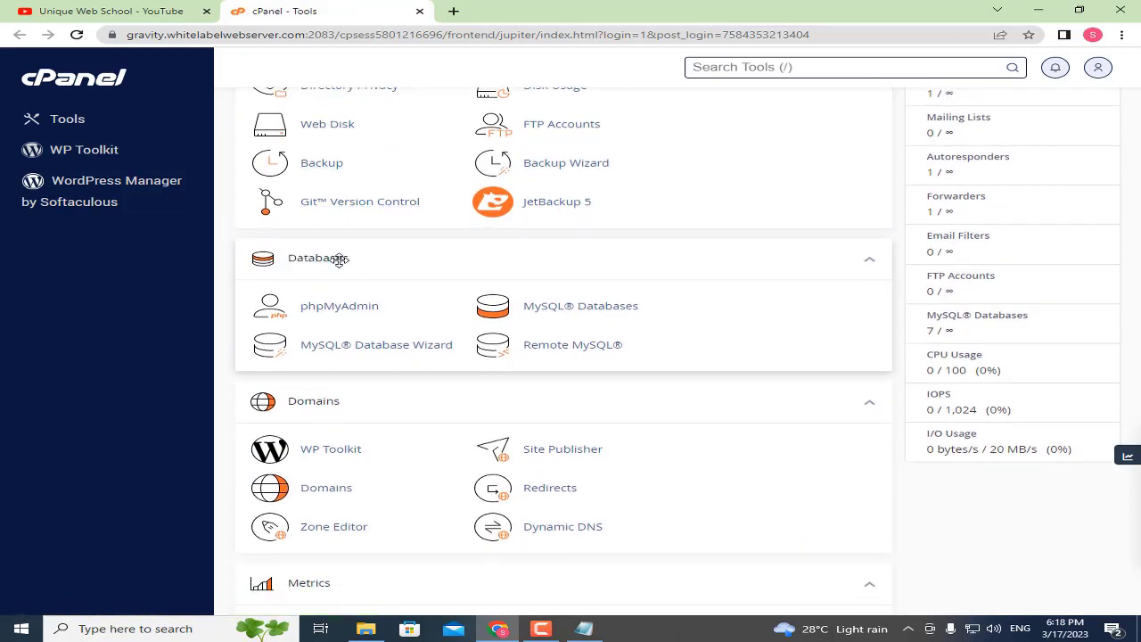
{"action": "left_click", "coordinate": [561, 315]}
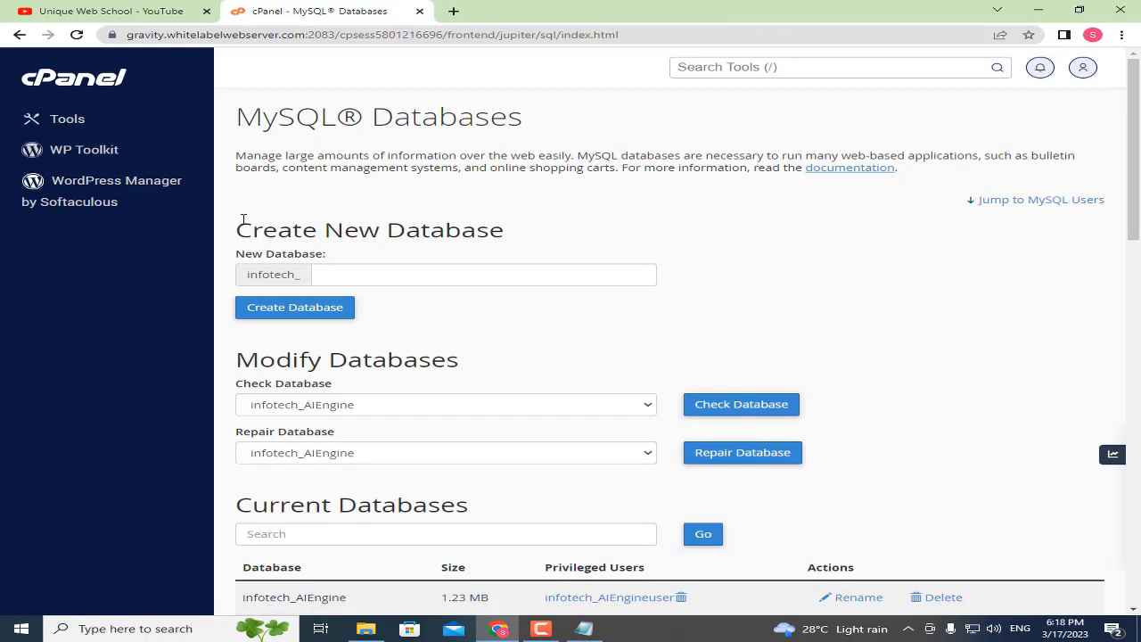
- Copy the handle text UniqueWebSchool from the YouTube channel page for the new database name and return to cPanel
{"action": "left_click_drag", "start_coordinate": [243, 219], "coordinate": [525, 233]}
{"action": "left_click", "coordinate": [407, 268]}
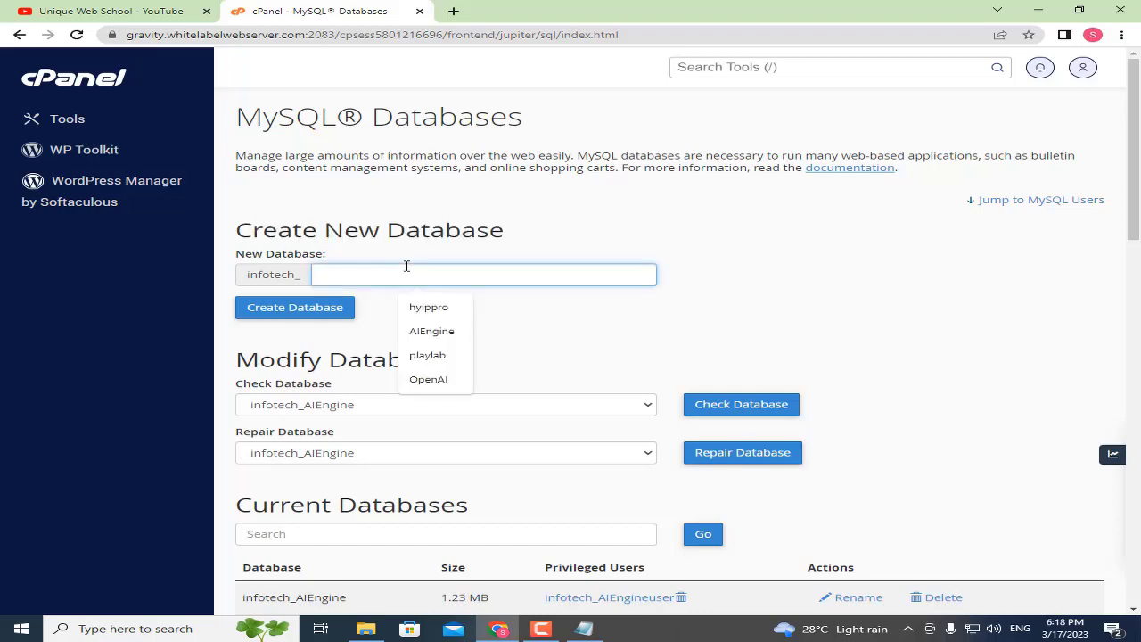
{"action": "left_click", "coordinate": [176, 9]}
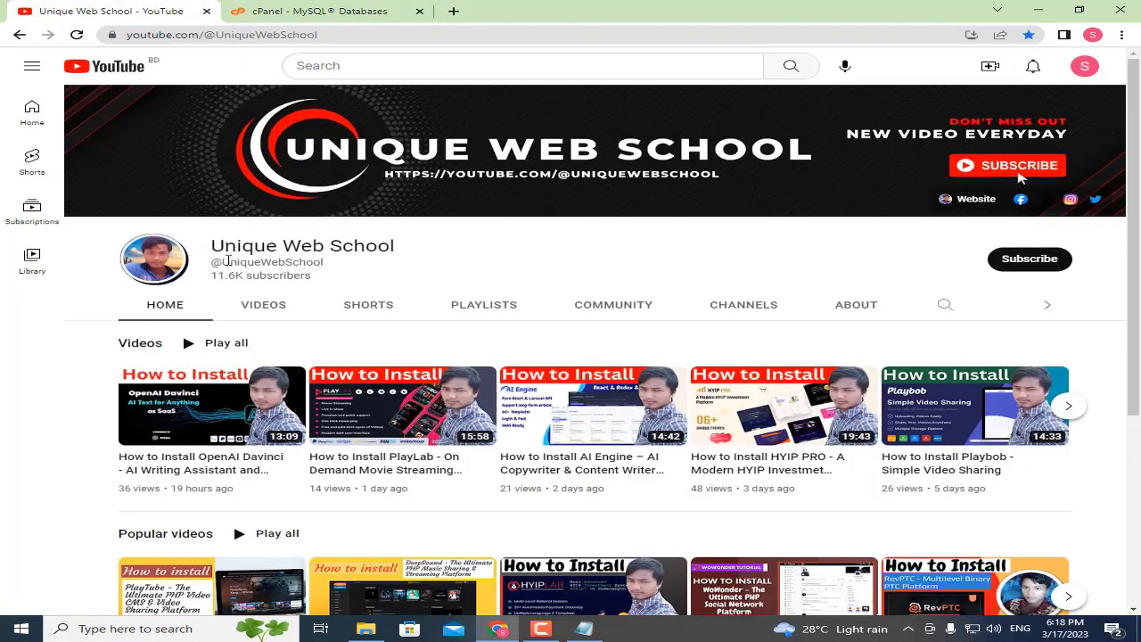
{"action": "left_click_drag", "start_coordinate": [211, 261], "coordinate": [325, 262]}
{"action": "right_click", "coordinate": [303, 261]}
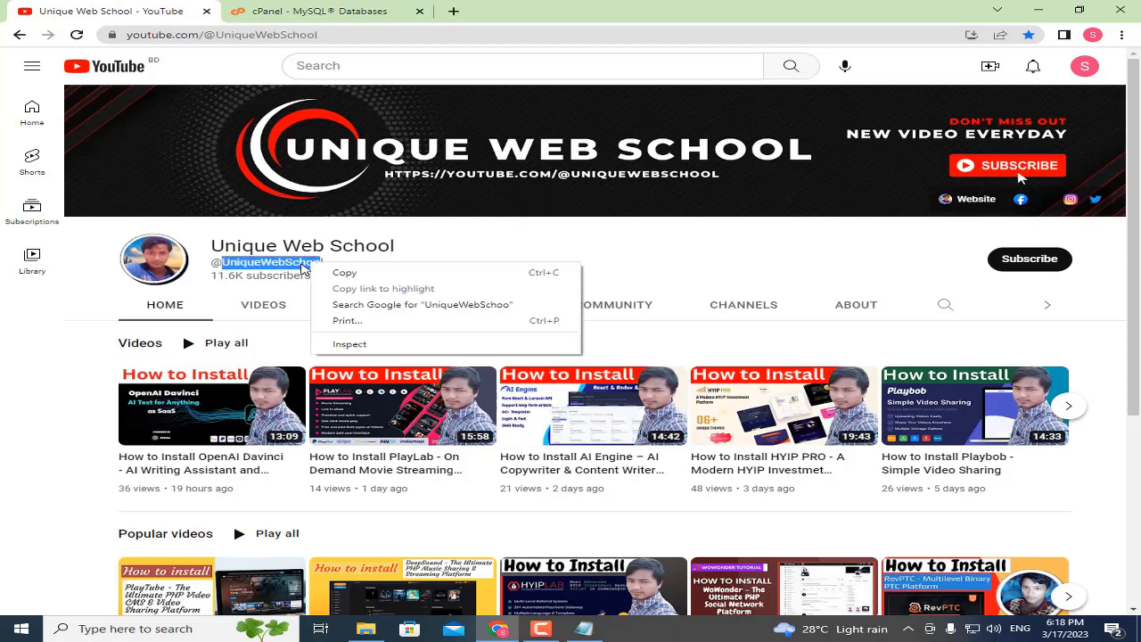
{"action": "left_click", "coordinate": [312, 272]}
{"action": "left_click", "coordinate": [224, 261]}
{"action": "left_click_drag", "start_coordinate": [224, 261], "coordinate": [324, 262]}
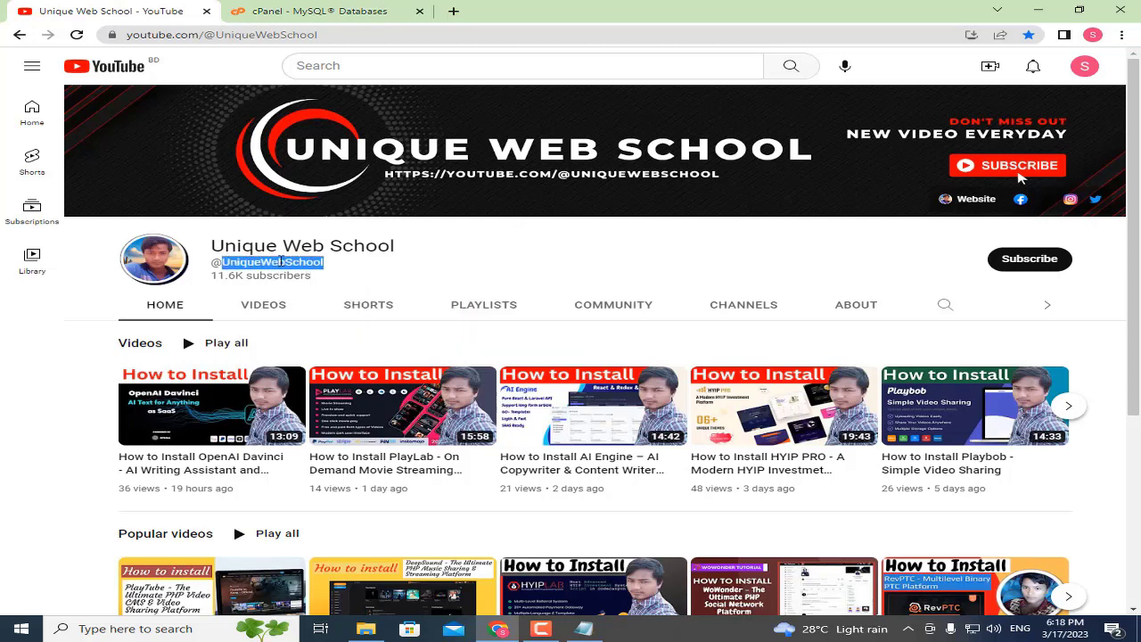
{"action": "right_click", "coordinate": [280, 262]}
{"action": "left_click", "coordinate": [299, 272]}
{"action": "left_click", "coordinate": [312, 9]}
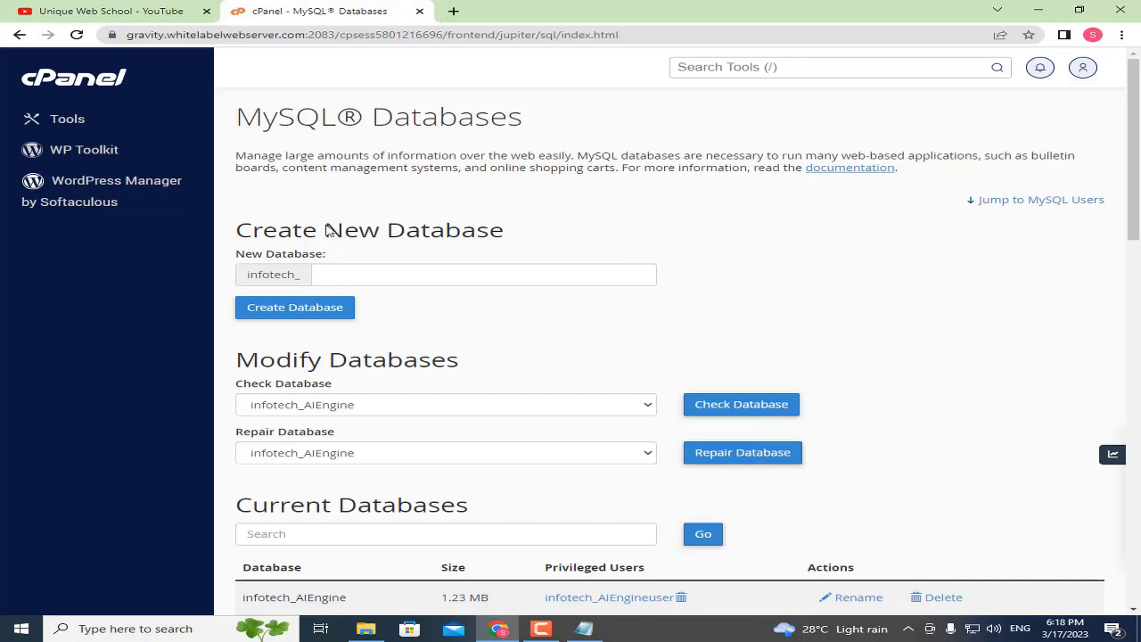
- Create a new MySQL database named UniqueWebSchool after the infotech_ prefix
{"action": "left_click", "coordinate": [341, 274]}
{"action": "key", "text": "ctrl+v"}
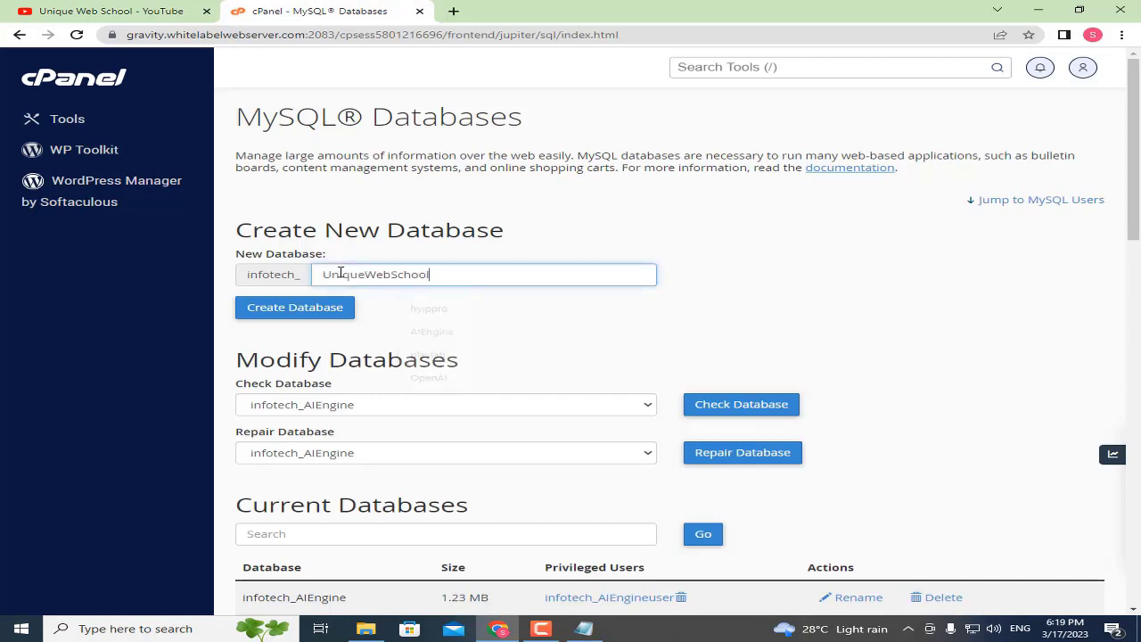
{"action": "double_click", "coordinate": [362, 268]}
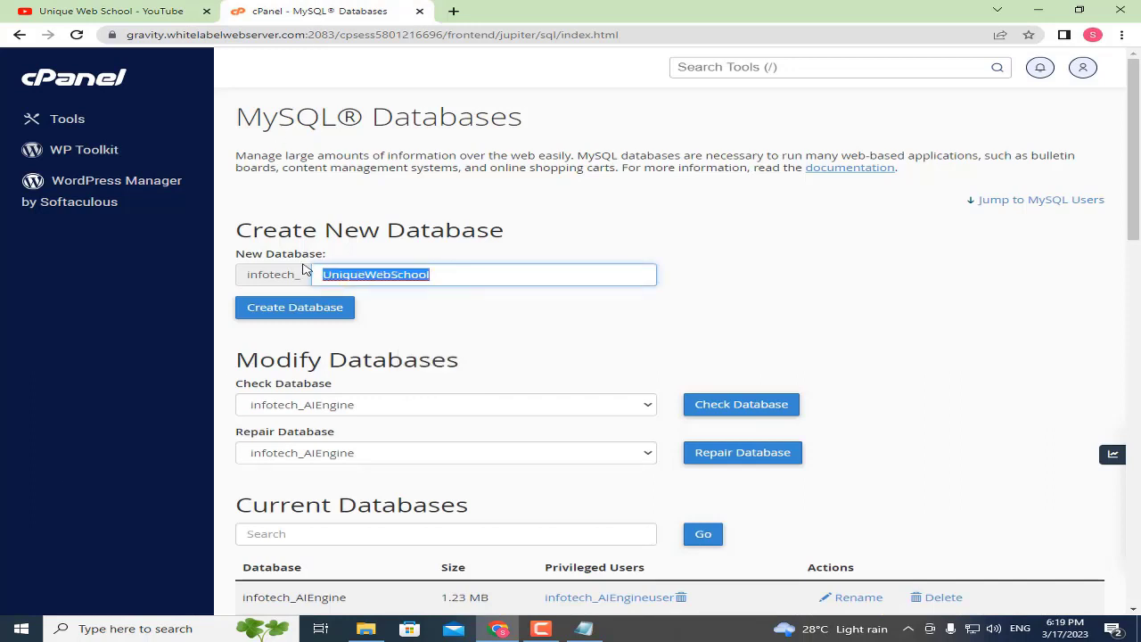
{"action": "left_click", "coordinate": [403, 256]}
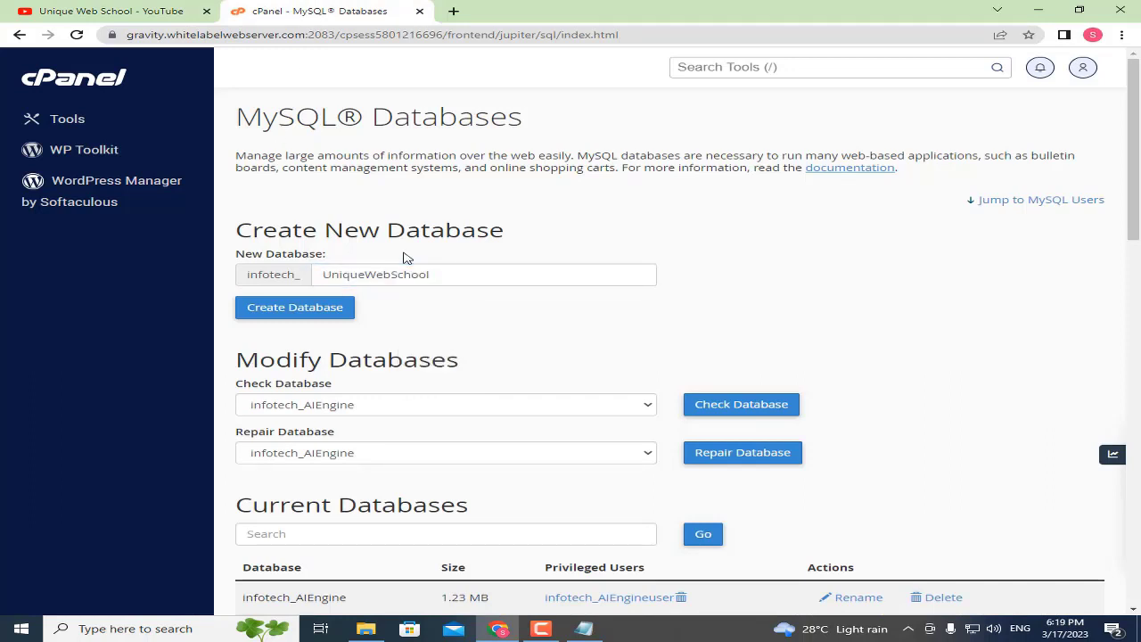
{"action": "left_click", "coordinate": [328, 310]}
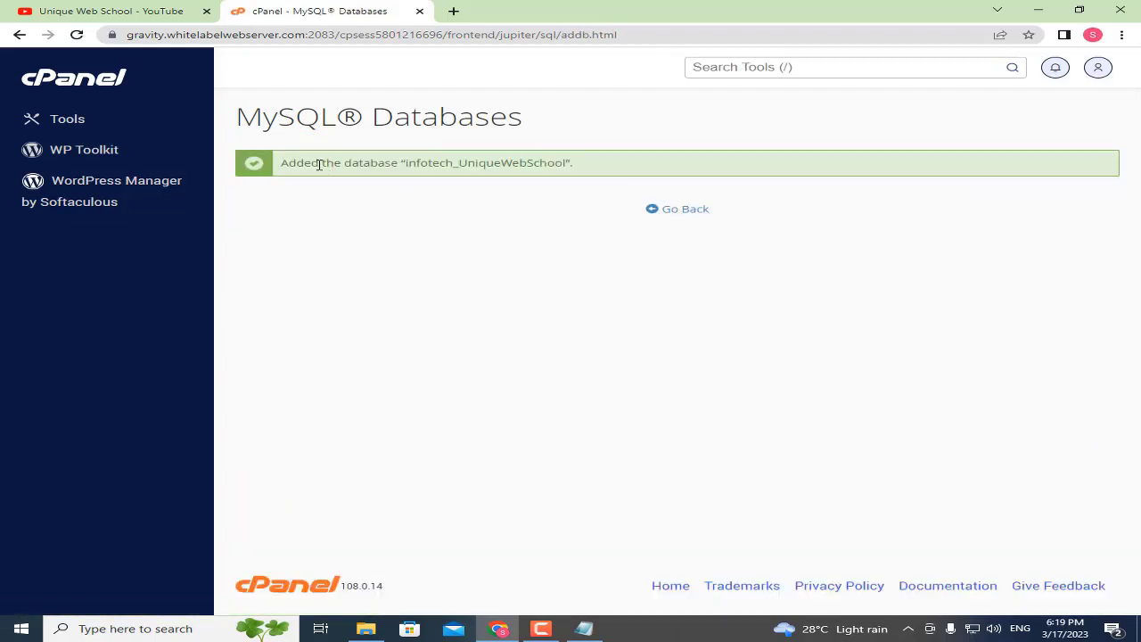
{"action": "left_click_drag", "start_coordinate": [285, 163], "coordinate": [575, 164]}
{"action": "left_click", "coordinate": [606, 168]}
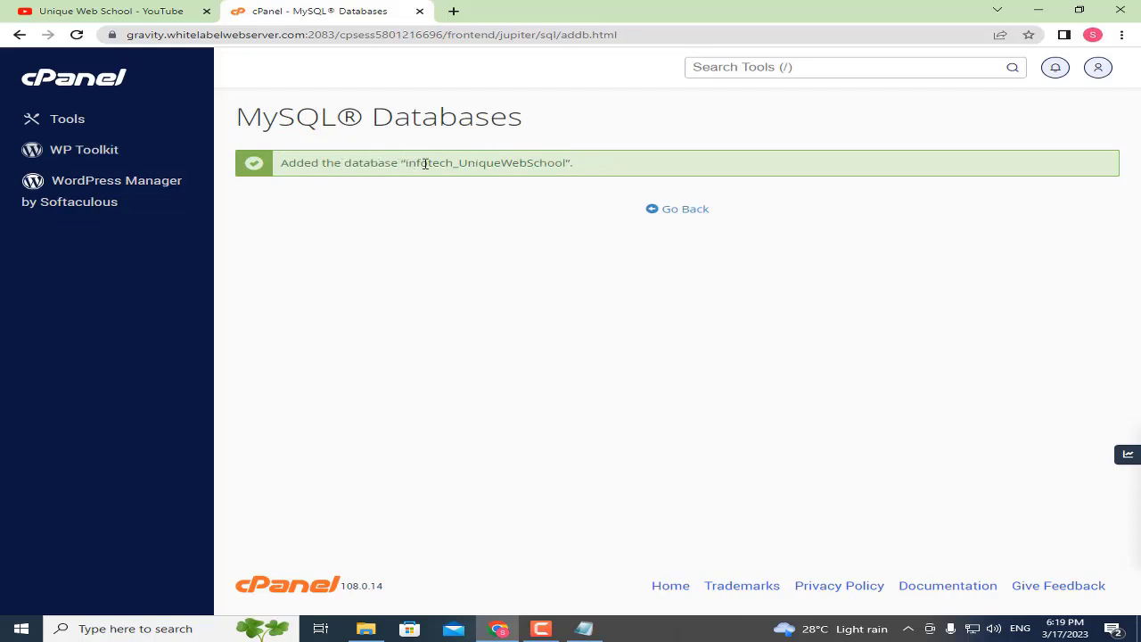
- Return to the MySQL Databases page and enter UniqueWebSchooluser as the username for a new MySQL user
{"action": "left_click", "coordinate": [671, 214]}
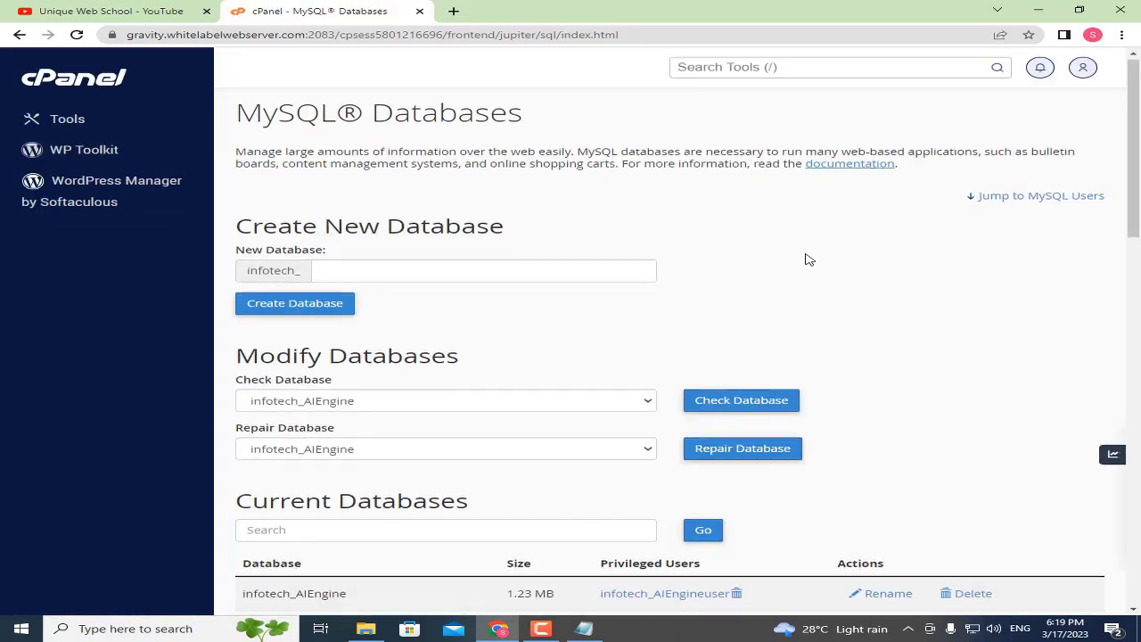
{"action": "scroll", "coordinate": [807, 257], "scroll_direction": "down", "scroll_amount": 5}
{"action": "scroll", "coordinate": [816, 266], "scroll_direction": "down", "scroll_amount": 4}
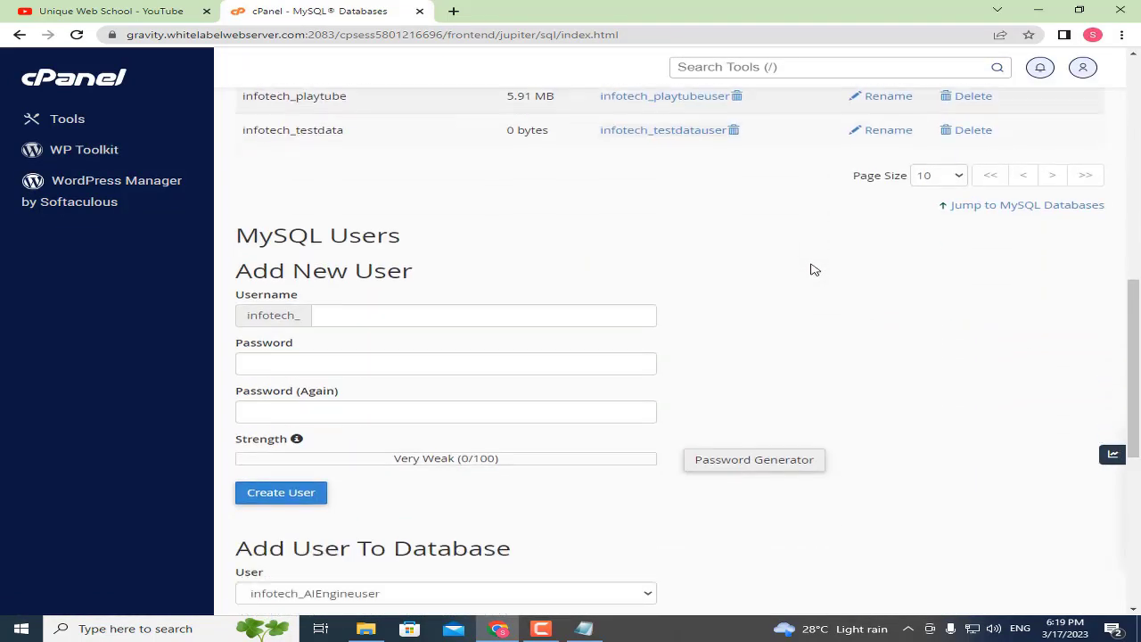
{"action": "left_click_drag", "start_coordinate": [256, 175], "coordinate": [437, 182]}
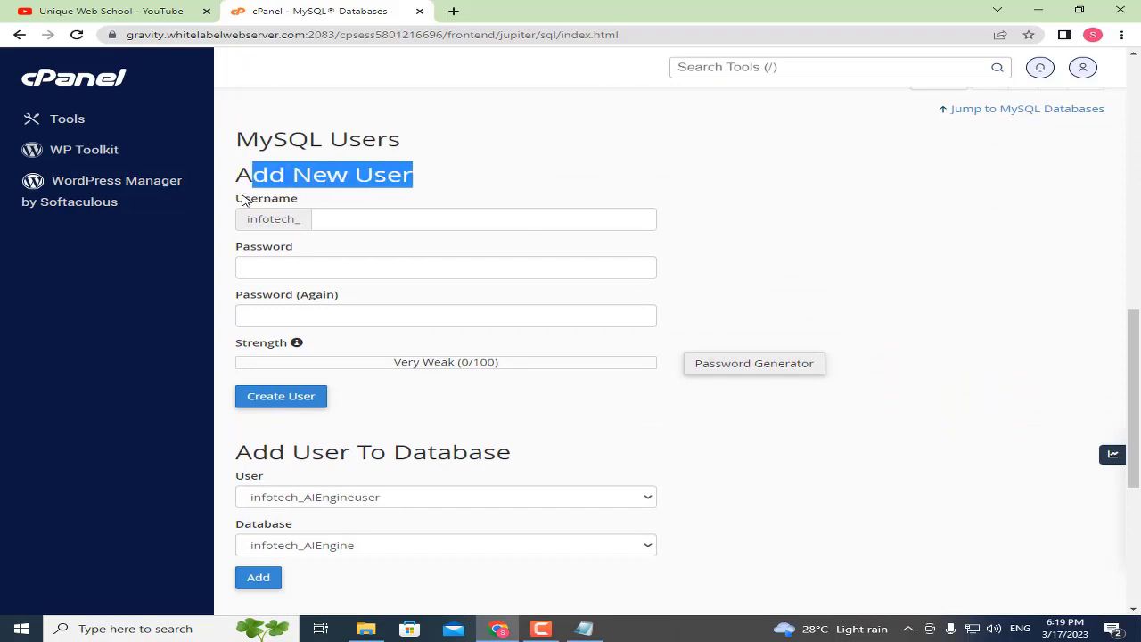
{"action": "left_click_drag", "start_coordinate": [245, 198], "coordinate": [317, 203]}
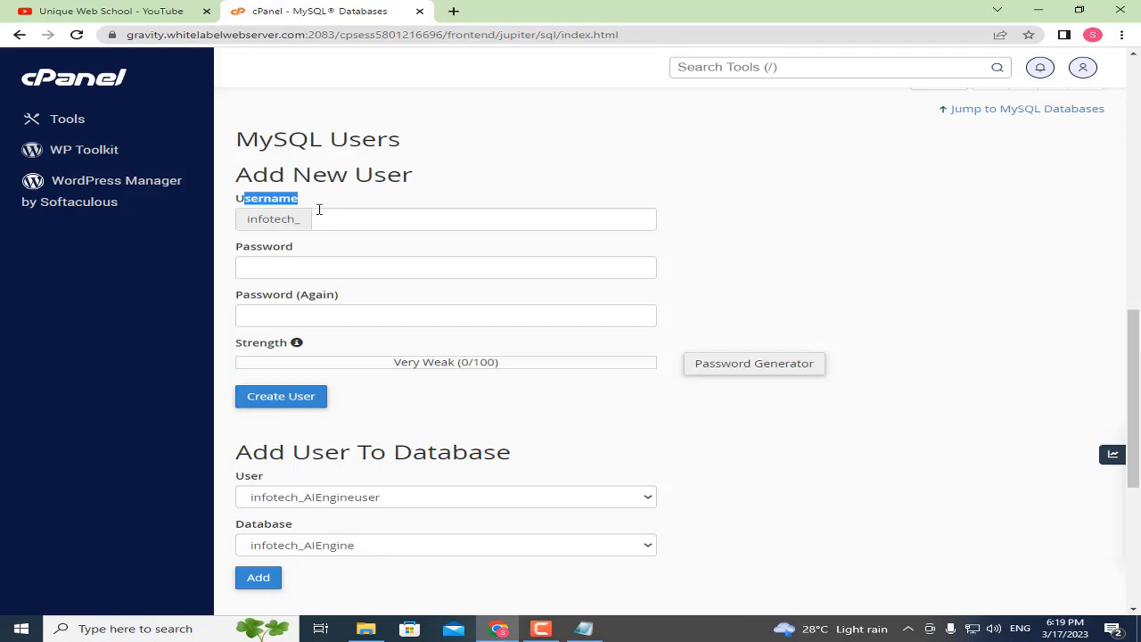
{"action": "left_click", "coordinate": [319, 213]}
{"action": "type", "text": "UniqueWebSchool"}
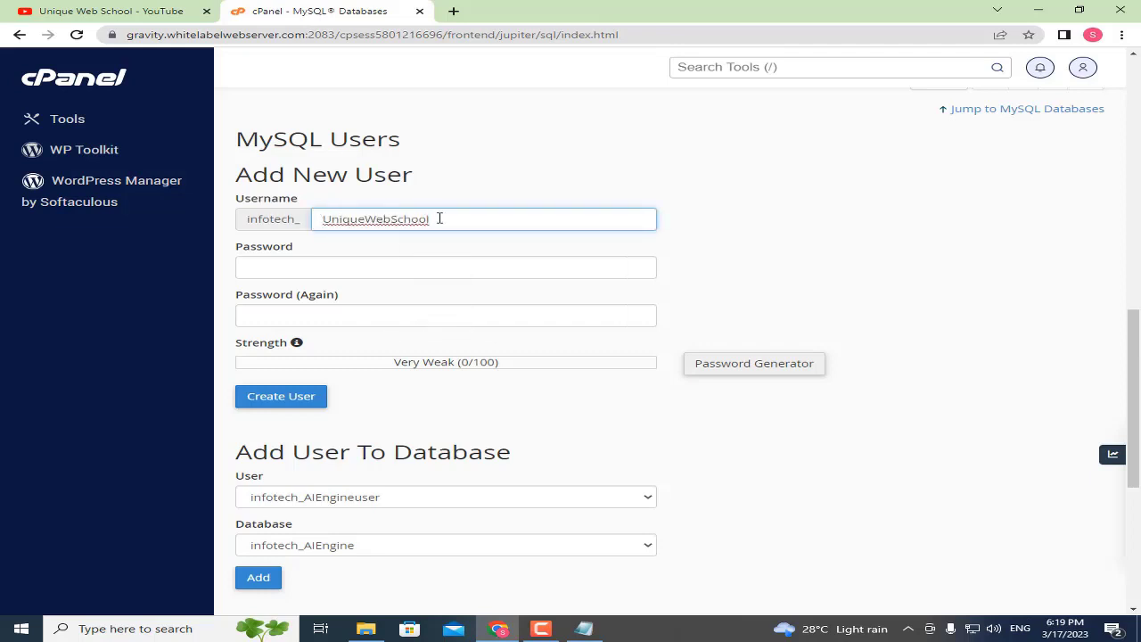
{"action": "type", "text": "user"}
{"action": "left_click_drag", "start_coordinate": [502, 221], "coordinate": [309, 225]}
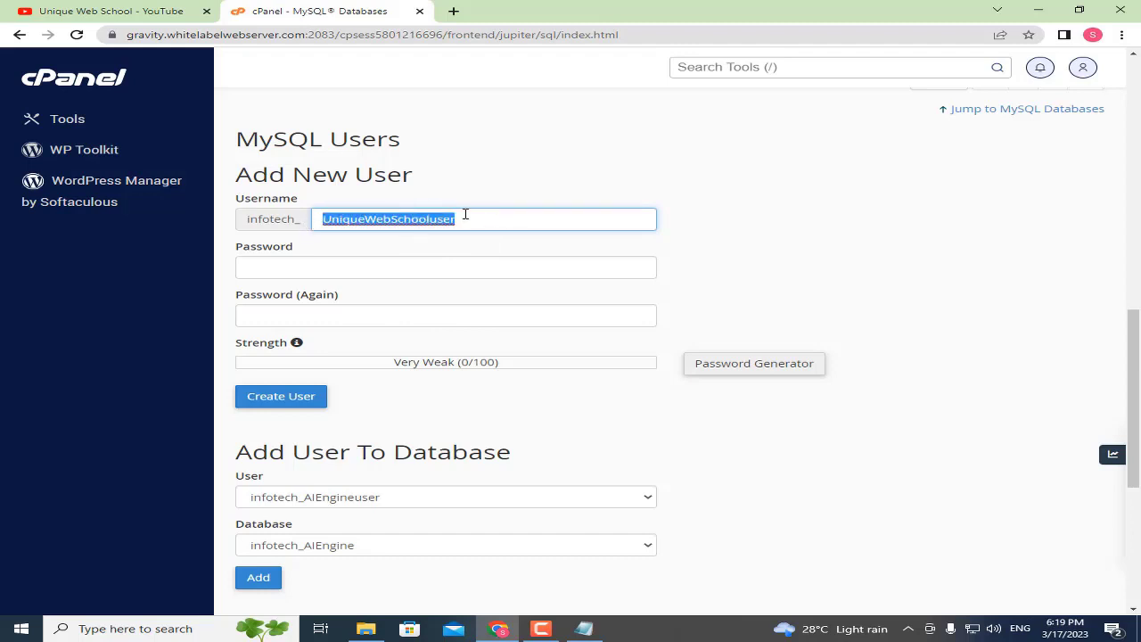
{"action": "left_click", "coordinate": [510, 203]}
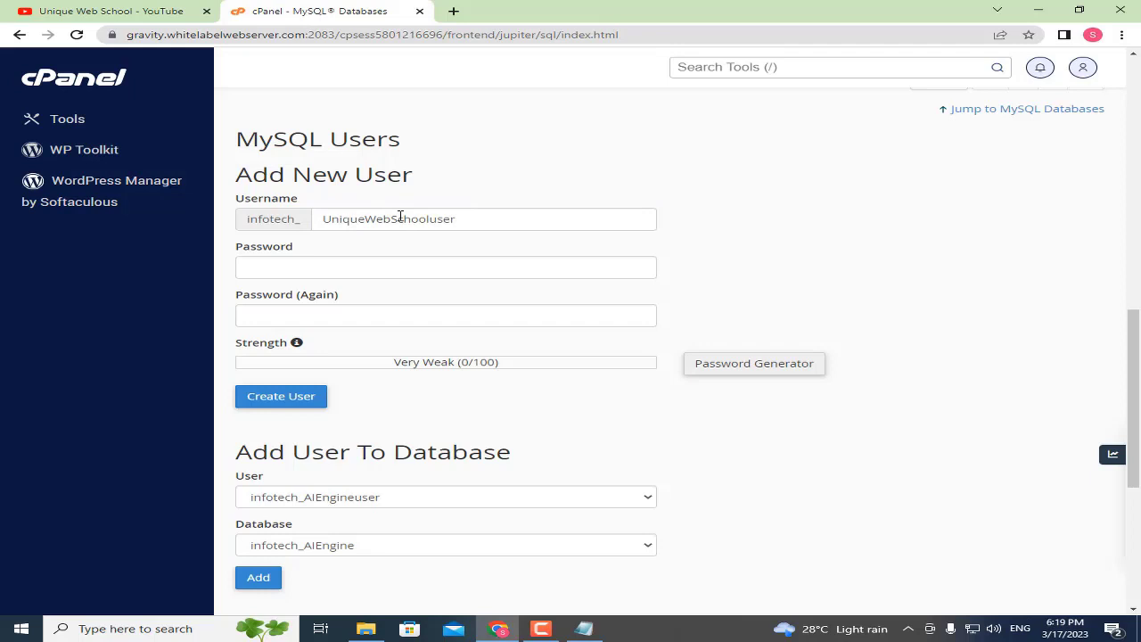
{"action": "left_click_drag", "start_coordinate": [254, 247], "coordinate": [308, 298]}
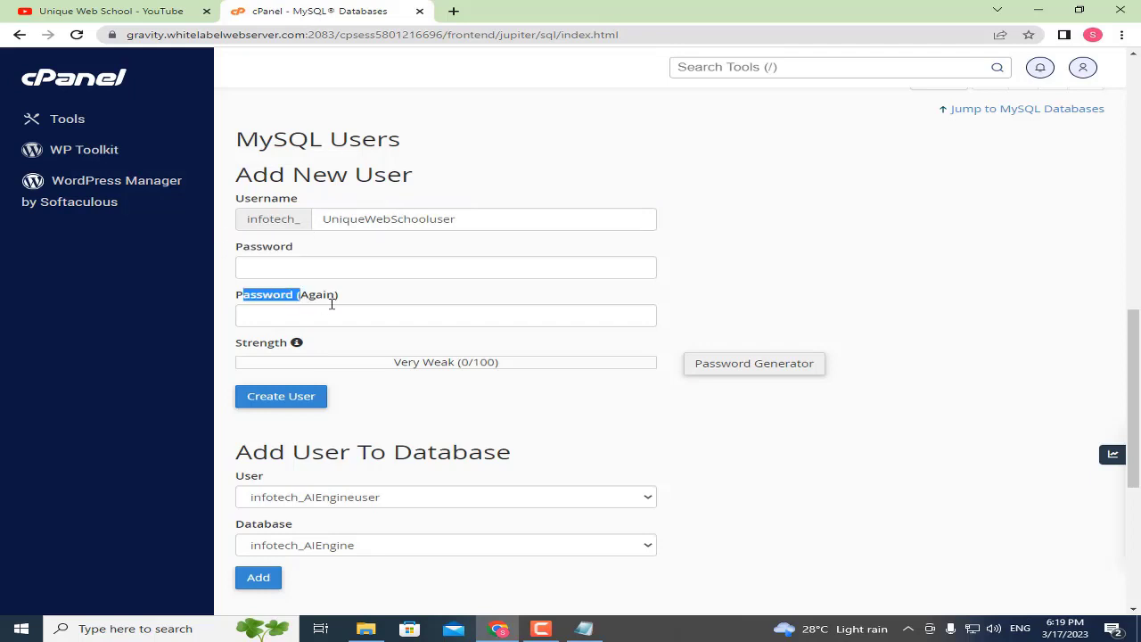
{"action": "left_click", "coordinate": [384, 289]}
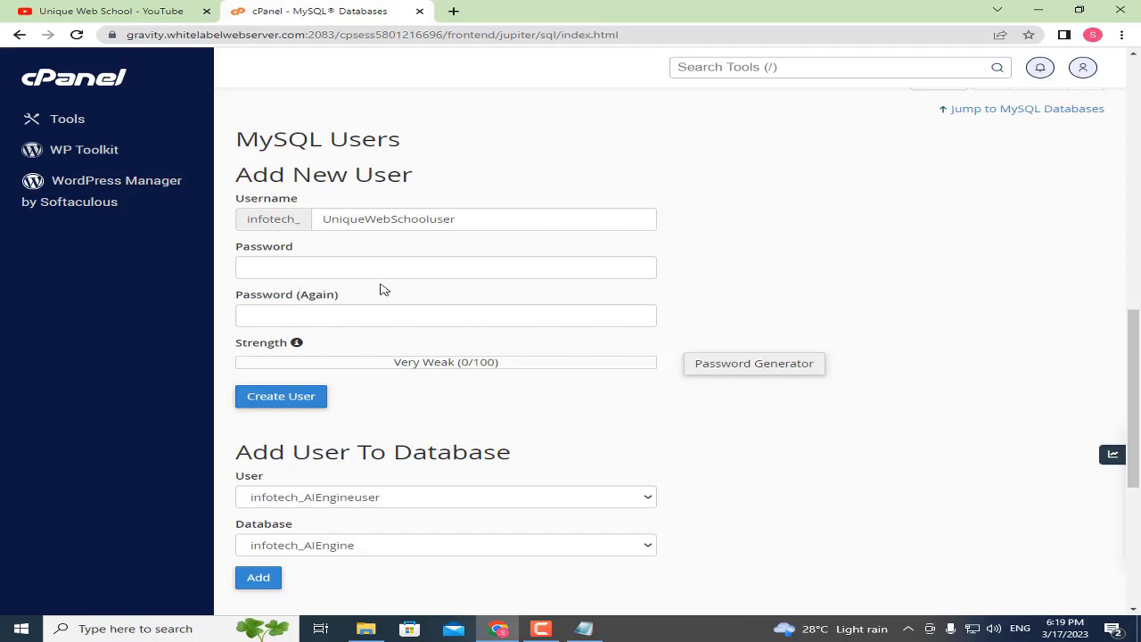
- Generate a password for the new MySQL user and copy it
{"action": "left_click", "coordinate": [761, 366]}
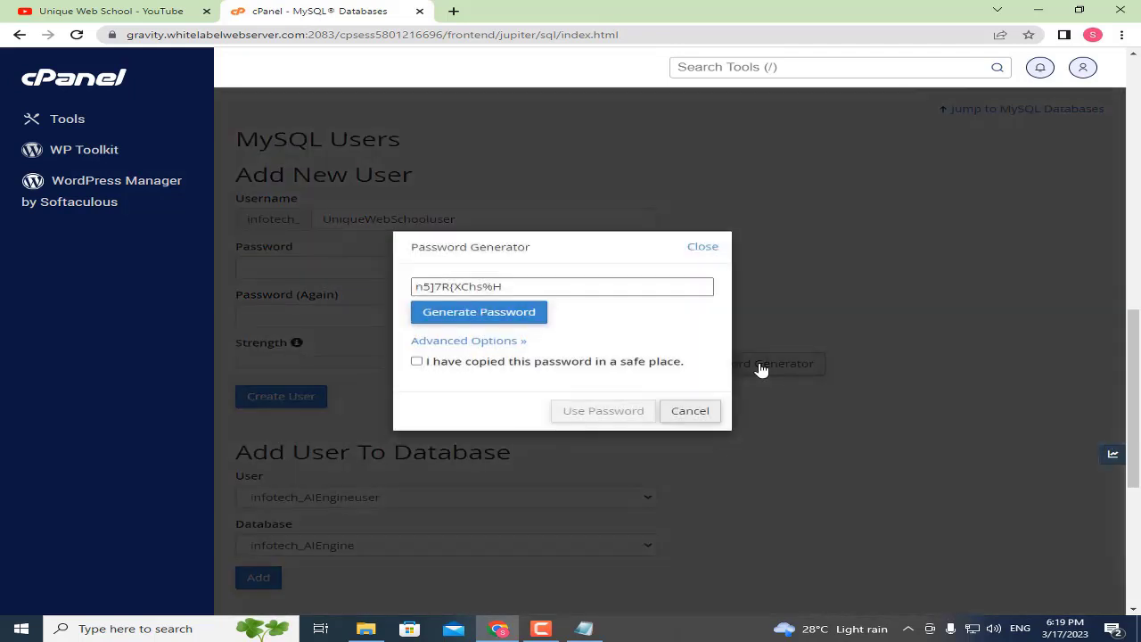
{"action": "left_click", "coordinate": [524, 293]}
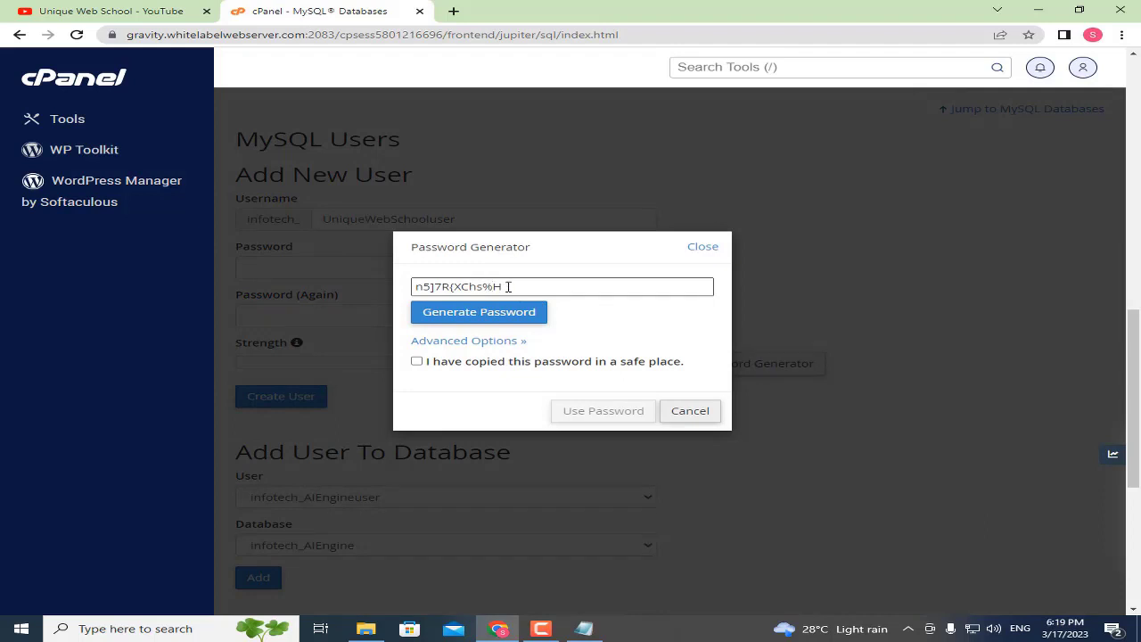
{"action": "triple_click", "coordinate": [508, 286]}
{"action": "right_click", "coordinate": [510, 287]}
{"action": "left_click", "coordinate": [558, 334]}
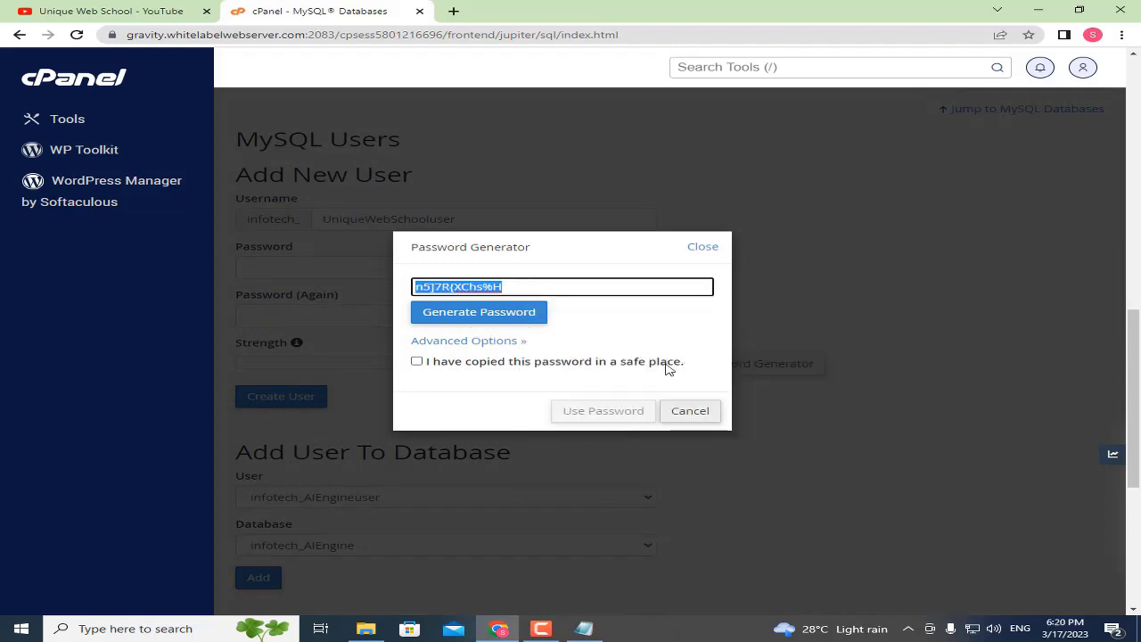
- Switch to Notepad, paste the generated password on two separate lines of New Text Document.txt and save the file
{"action": "left_click", "coordinate": [584, 628]}
{"action": "key", "text": "ctrl+v"}
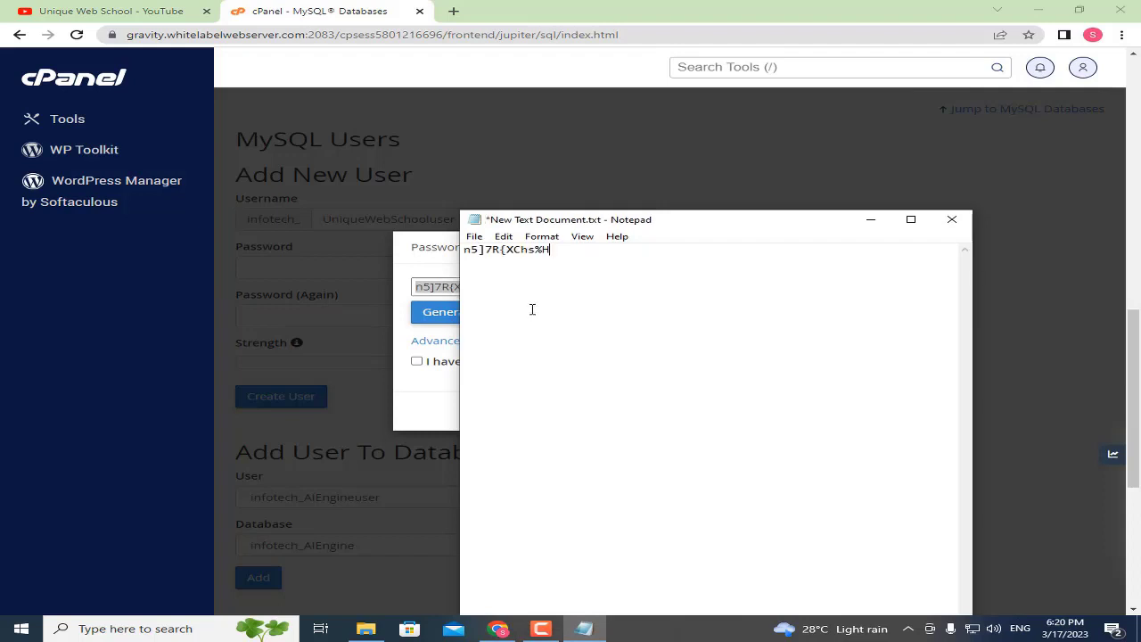
{"action": "key", "text": "Return"}
{"action": "key", "text": "ctrl+v"}
{"action": "left_click", "coordinate": [475, 236]}
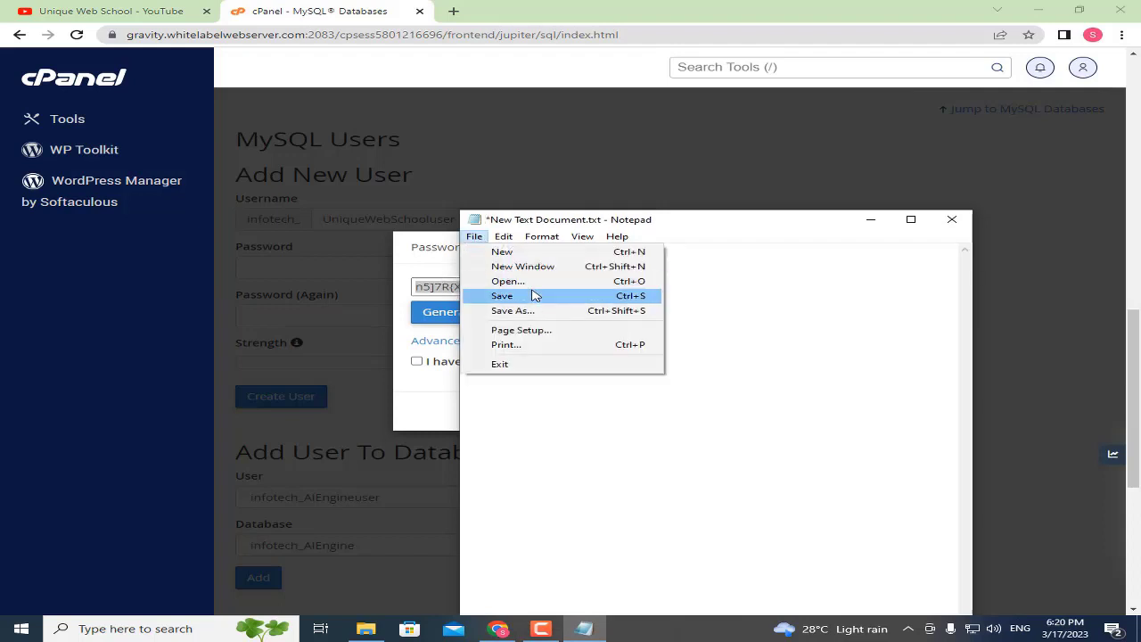
{"action": "left_click", "coordinate": [502, 295]}
- Back in cPanel, confirm the password is stored safely, use it for the password fields and create the MySQL user
{"action": "left_click", "coordinate": [418, 267]}
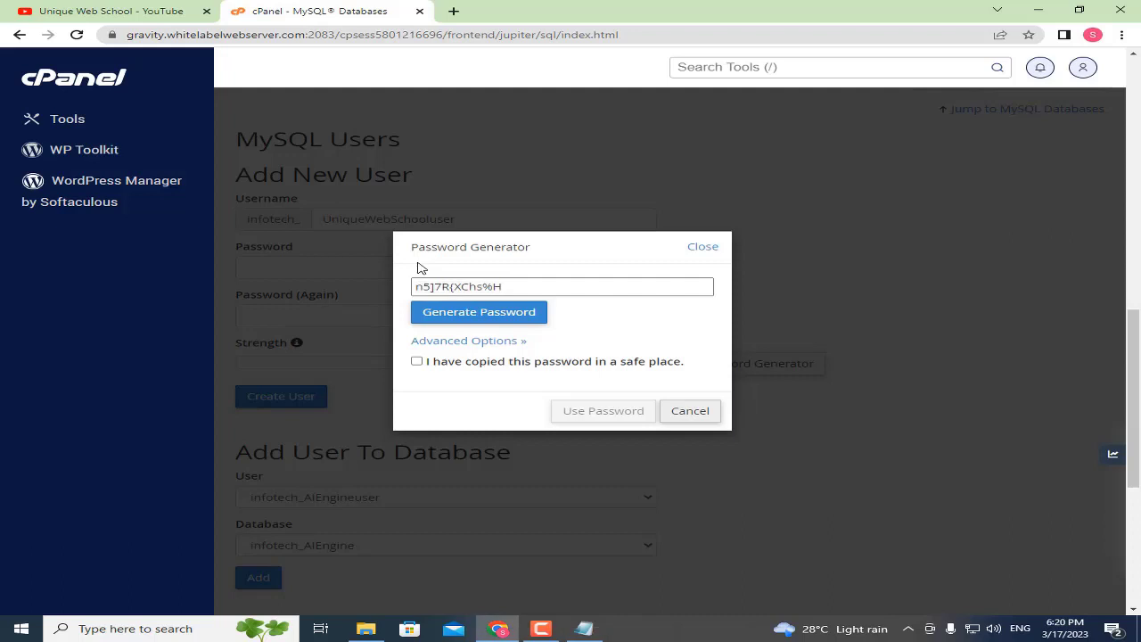
{"action": "left_click", "coordinate": [417, 362]}
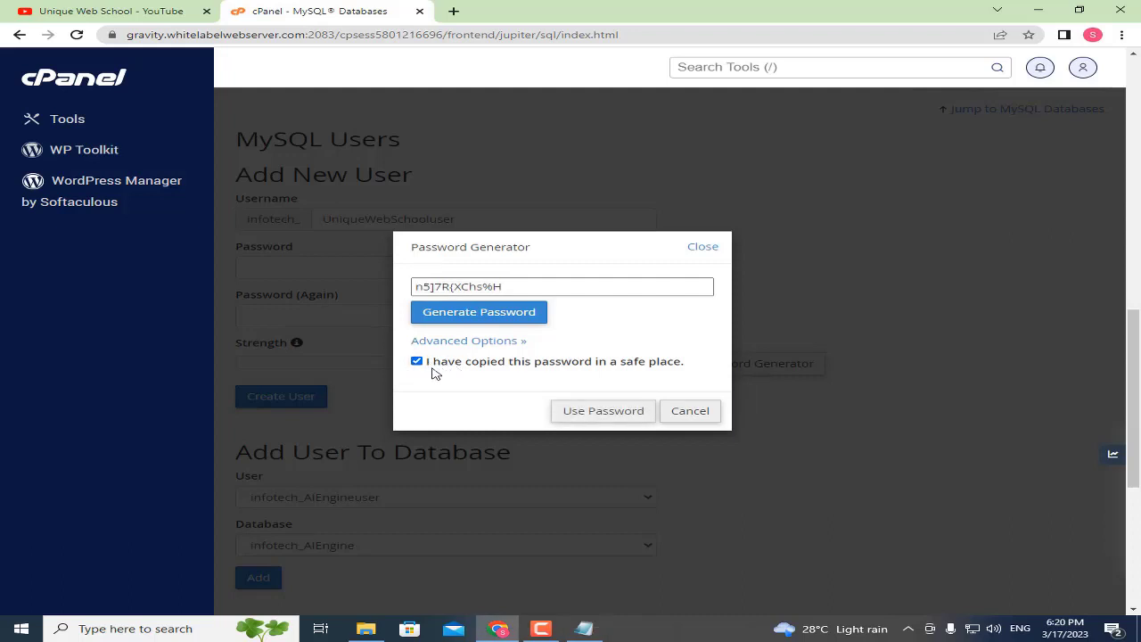
{"action": "left_click", "coordinate": [573, 411]}
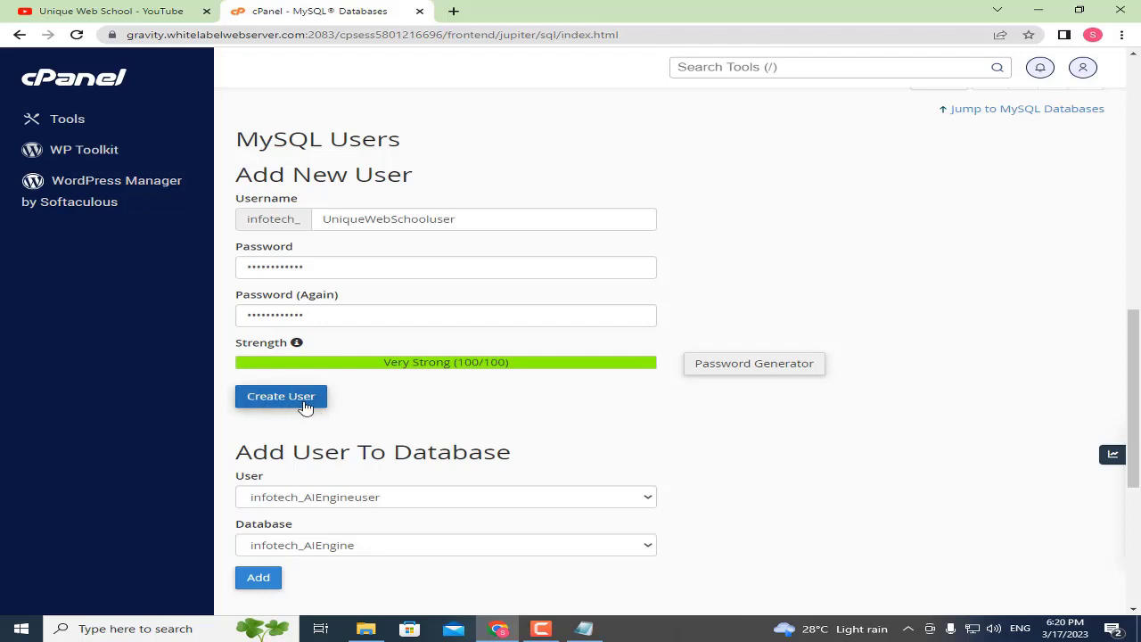
{"action": "left_click", "coordinate": [283, 403]}
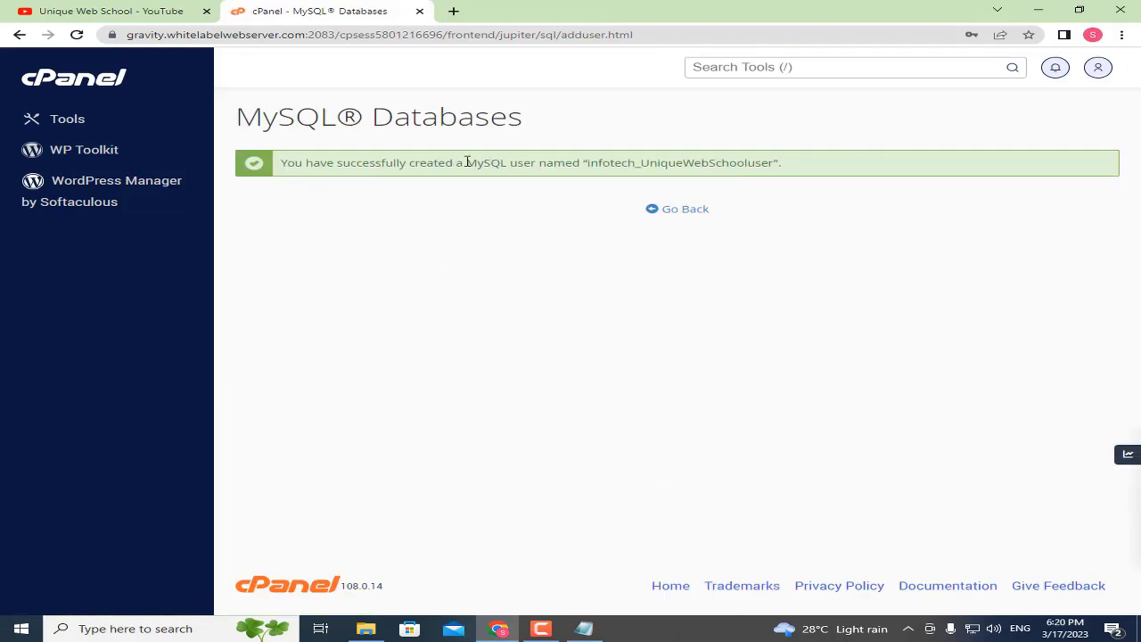
{"action": "left_click_drag", "start_coordinate": [457, 163], "coordinate": [812, 176]}
{"action": "left_click", "coordinate": [811, 178]}
- Return to the MySQL Databases page and add the user infotech_UniqueWebSchooluser to the database infotech_UniqueWebSchool
{"action": "left_click", "coordinate": [691, 213]}
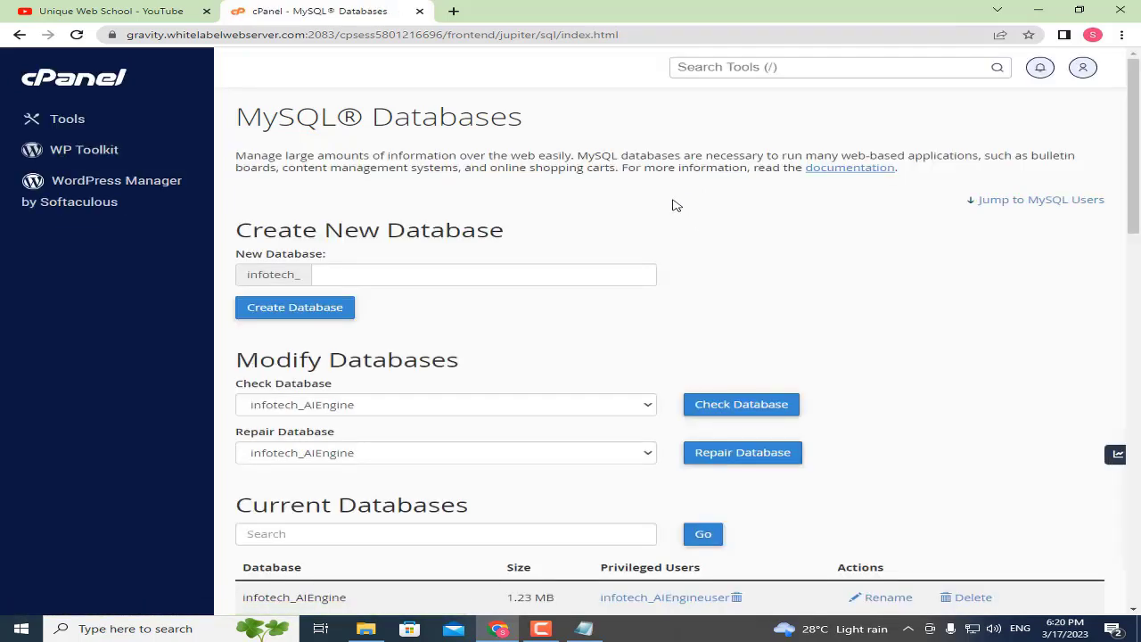
{"action": "scroll", "coordinate": [677, 214], "scroll_direction": "down", "scroll_amount": 8}
{"action": "scroll", "coordinate": [663, 228], "scroll_direction": "down", "scroll_amount": 4}
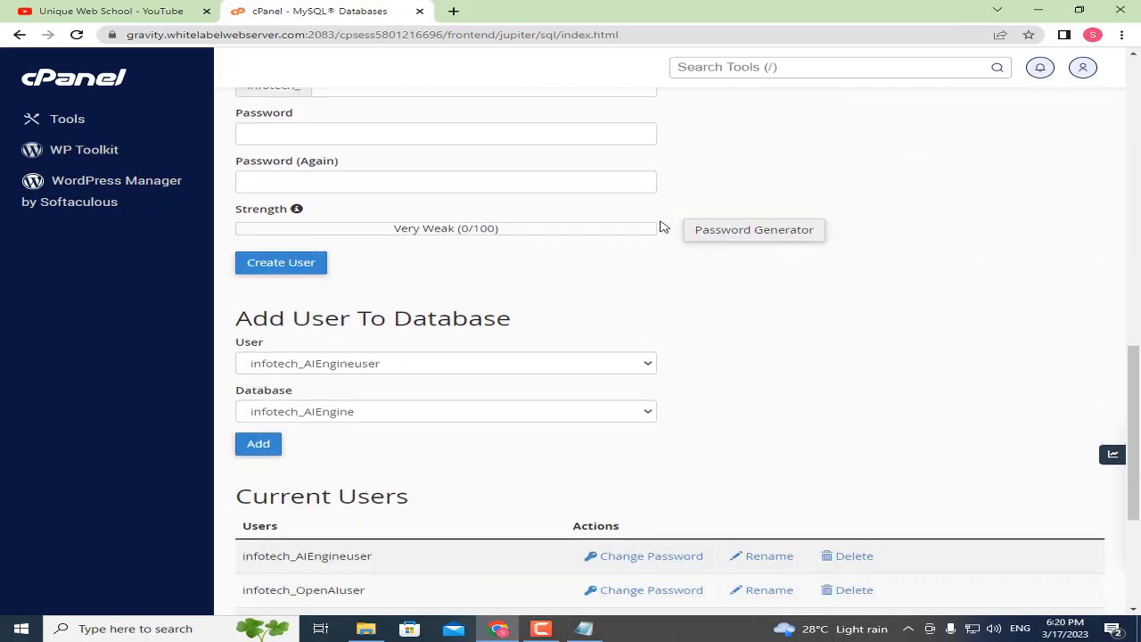
{"action": "left_click_drag", "start_coordinate": [468, 249], "coordinate": [488, 249]}
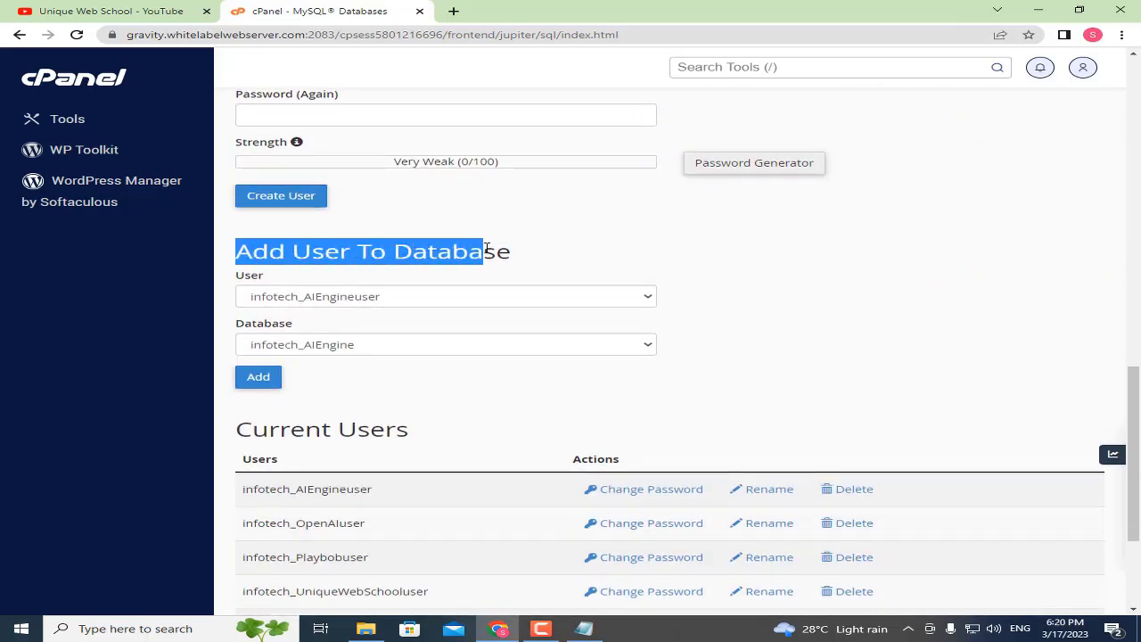
{"action": "left_click", "coordinate": [319, 296]}
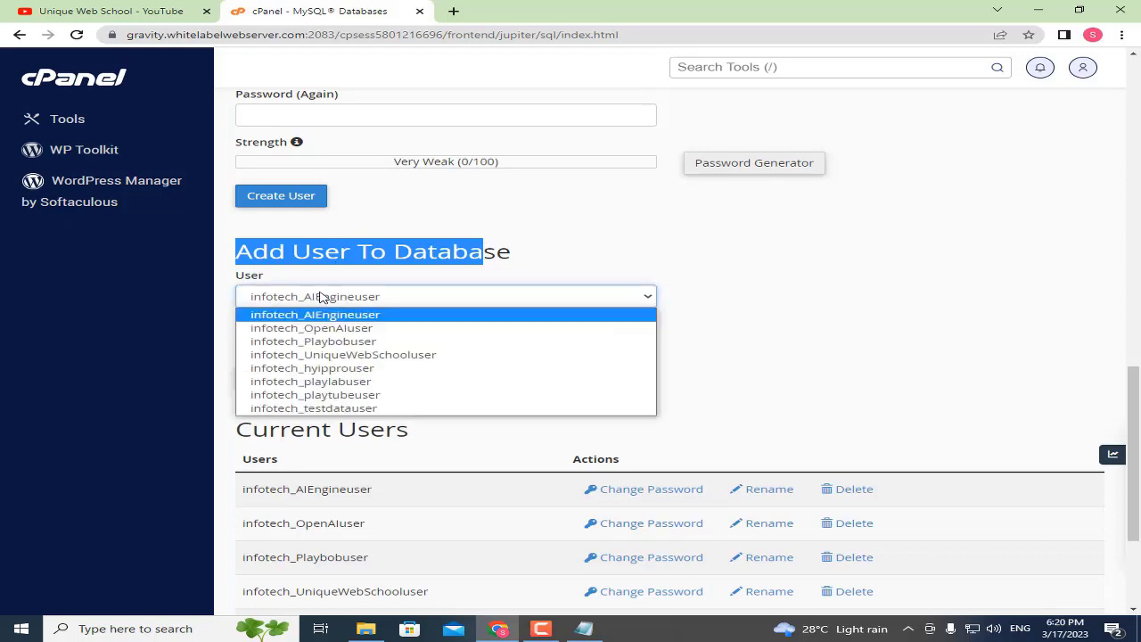
{"action": "left_click", "coordinate": [358, 357]}
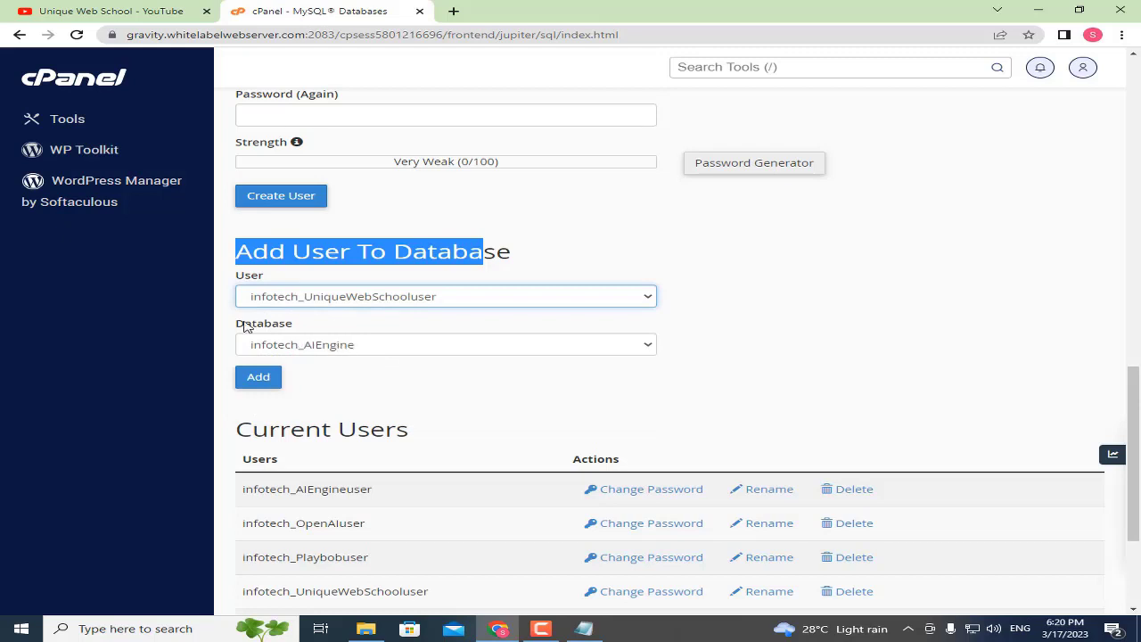
{"action": "left_click_drag", "start_coordinate": [248, 326], "coordinate": [318, 324]}
{"action": "left_click", "coordinate": [303, 343]}
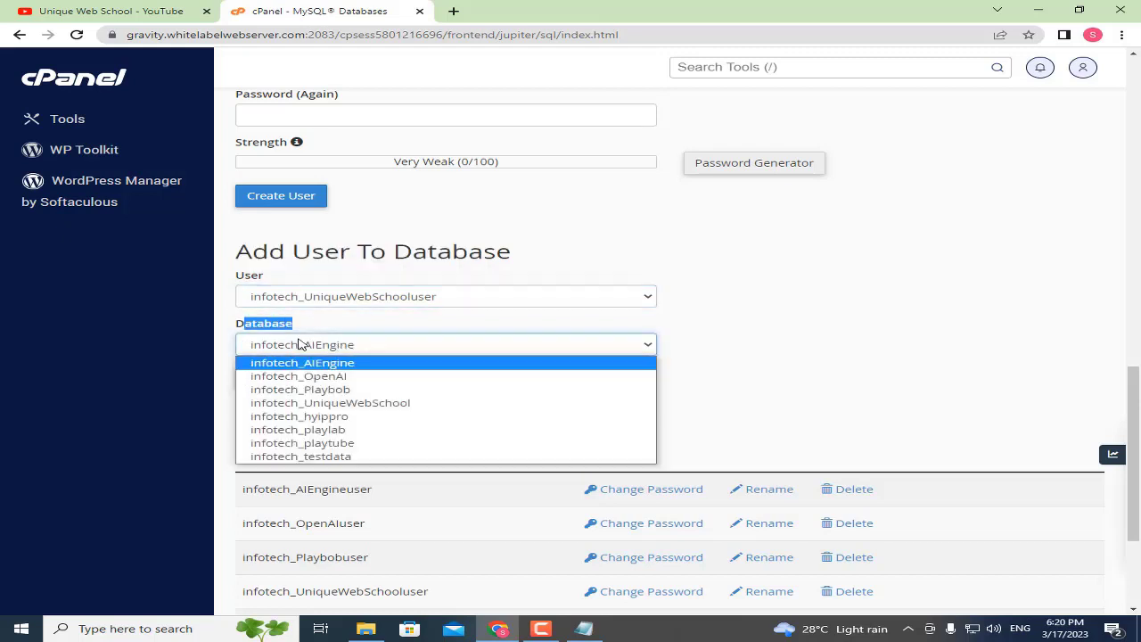
{"action": "left_click", "coordinate": [364, 402]}
{"action": "left_click", "coordinate": [397, 407]}
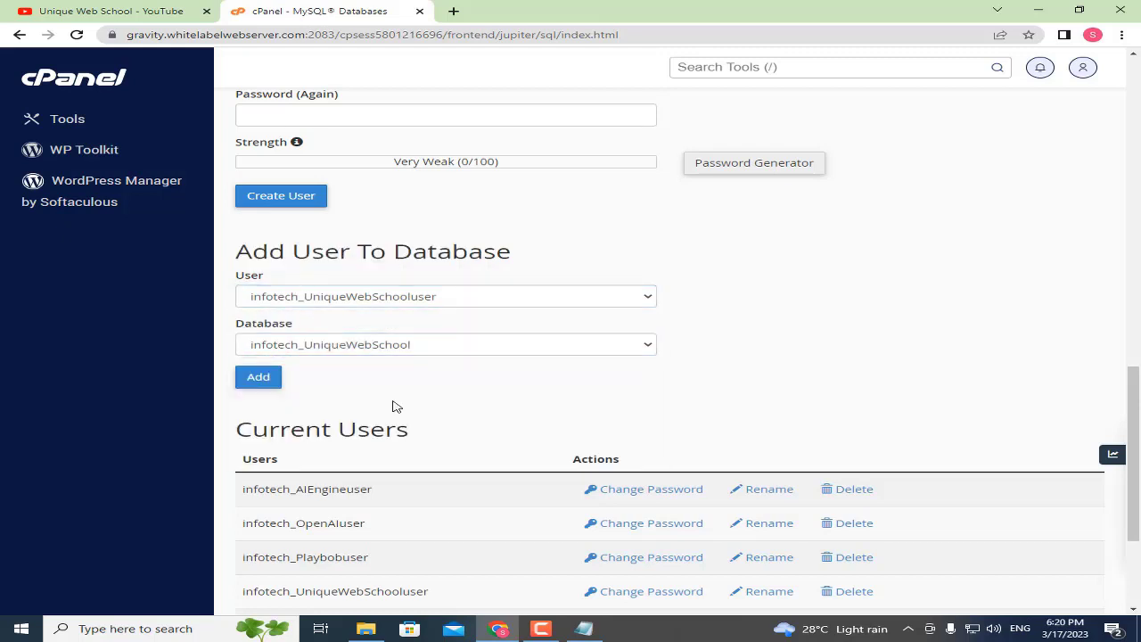
{"action": "left_click", "coordinate": [277, 384]}
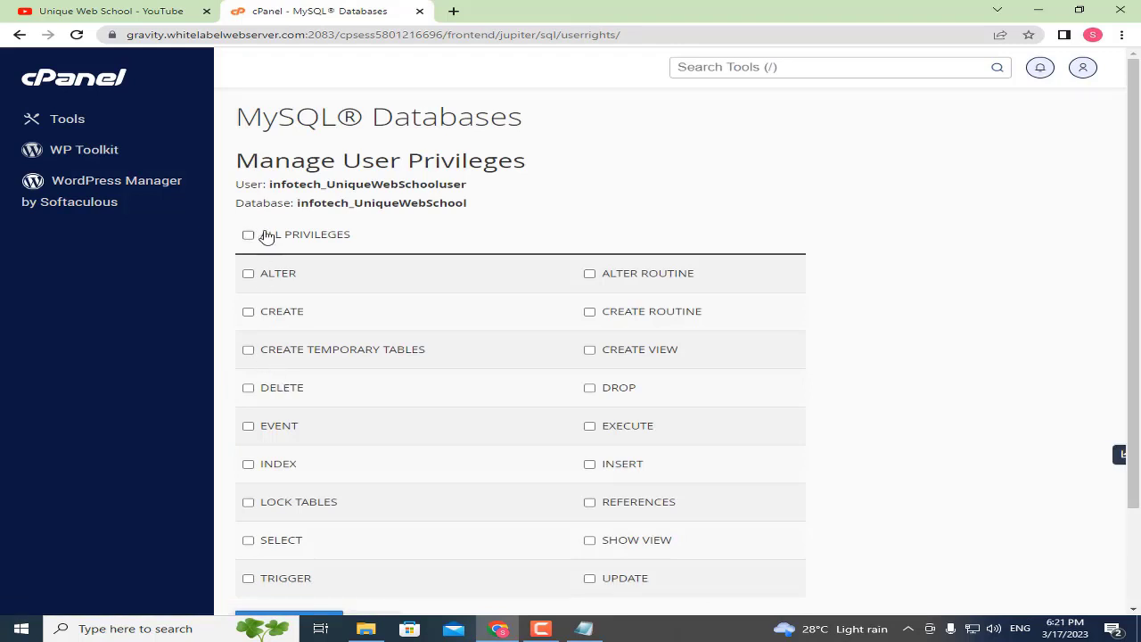
- Grant the user ALL PRIVILEGES on the database and save the privilege changes
{"action": "left_click", "coordinate": [271, 237]}
{"action": "scroll", "coordinate": [405, 234], "scroll_direction": "down", "scroll_amount": 2}
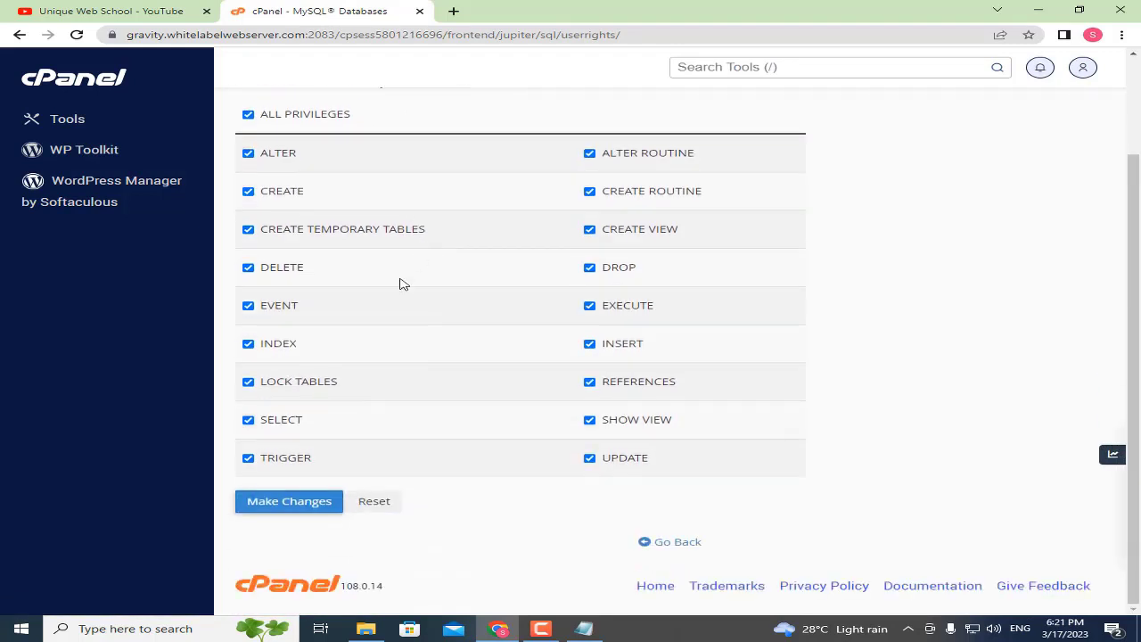
{"action": "left_click", "coordinate": [287, 500]}
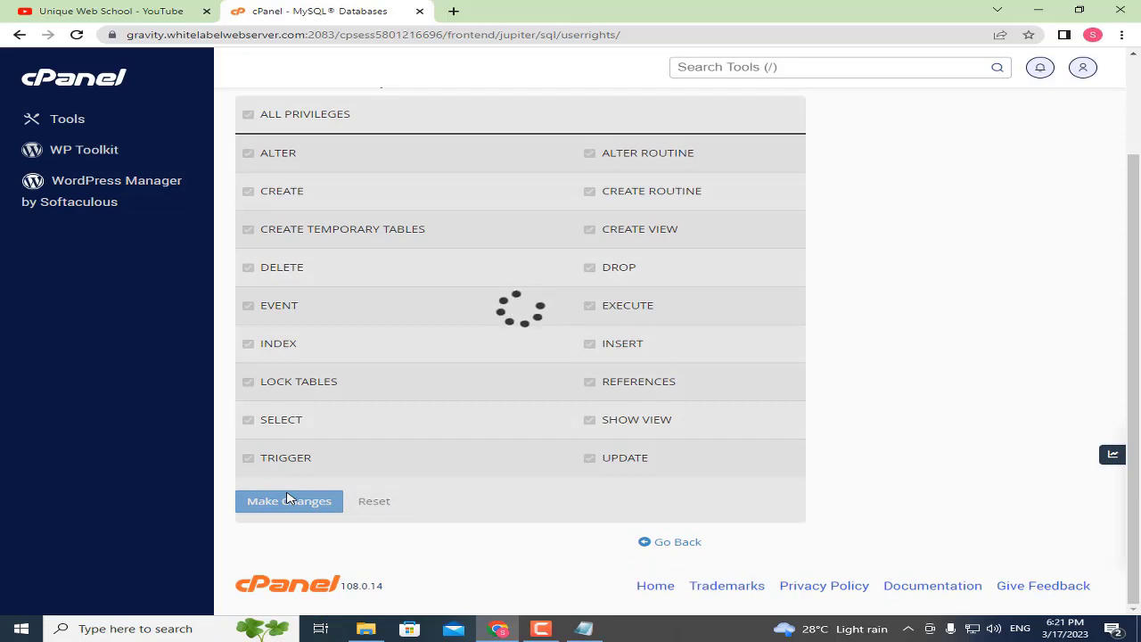
- Copy the User and Database lines from the privileges page into the Notepad document below the password and save it
{"action": "scroll", "coordinate": [372, 373], "scroll_direction": "up", "scroll_amount": 2}
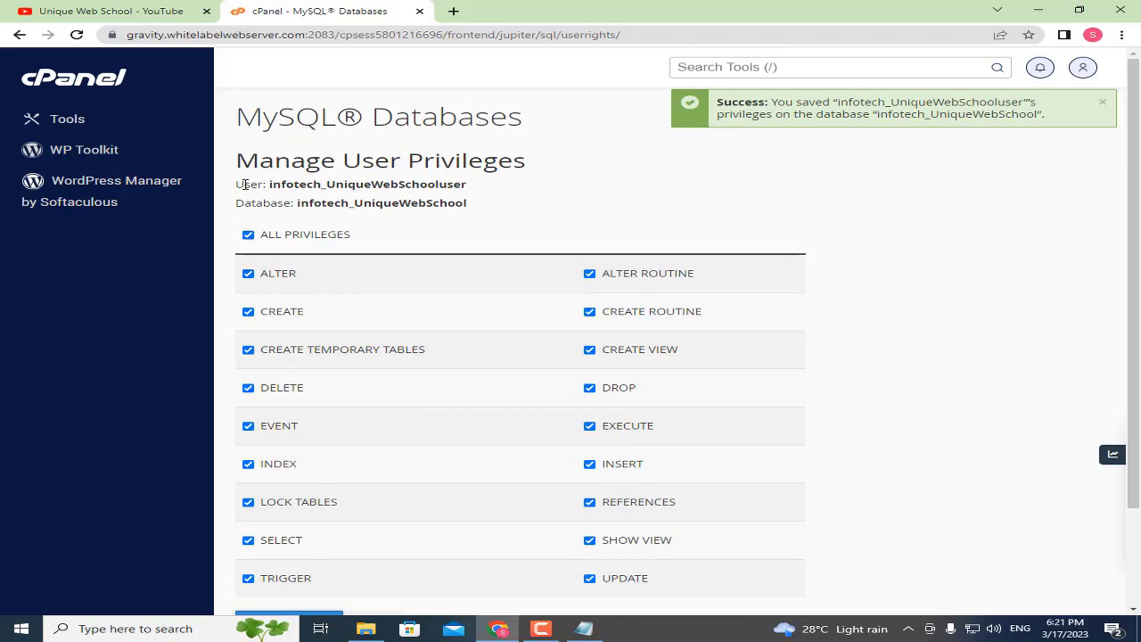
{"action": "left_click_drag", "start_coordinate": [233, 183], "coordinate": [592, 216]}
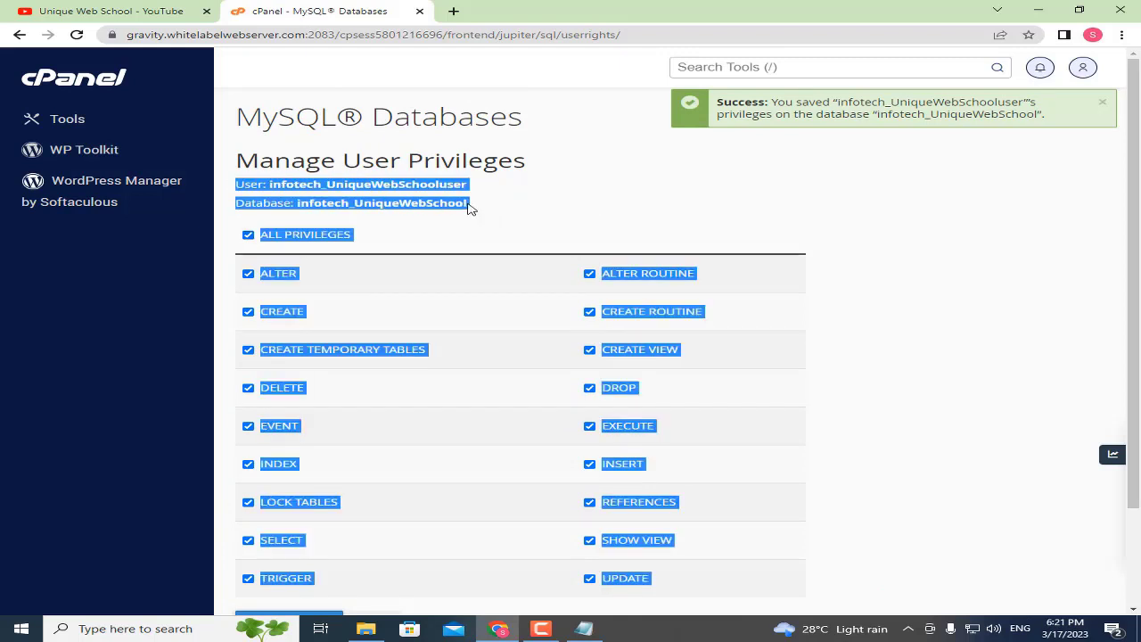
{"action": "left_click", "coordinate": [276, 185]}
{"action": "left_click_drag", "start_coordinate": [241, 182], "coordinate": [476, 206]}
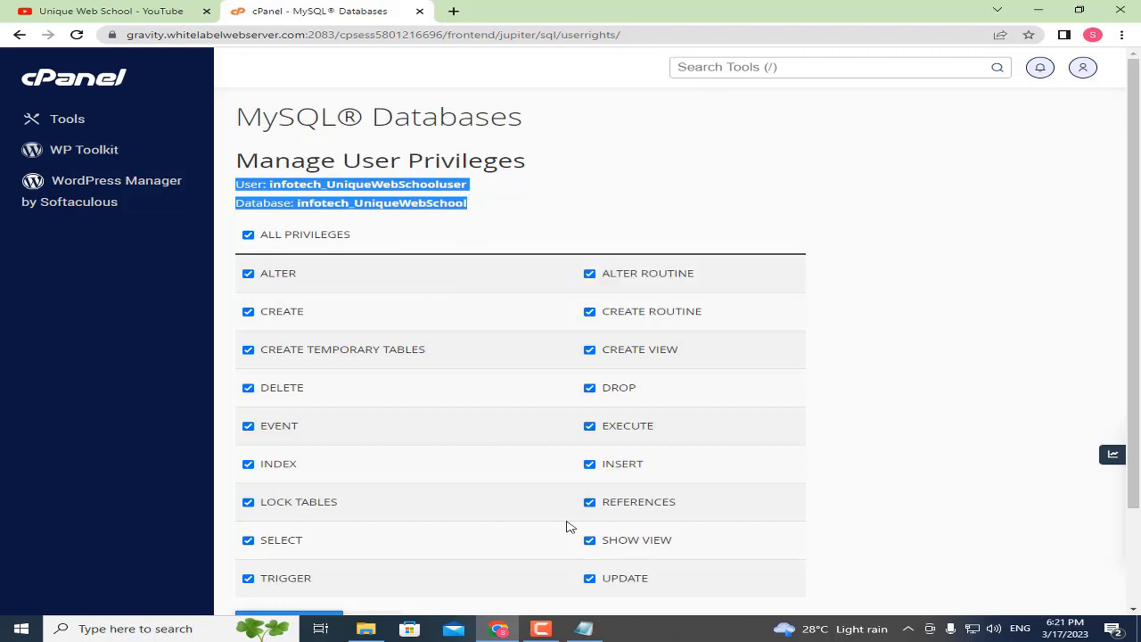
{"action": "left_click", "coordinate": [585, 629]}
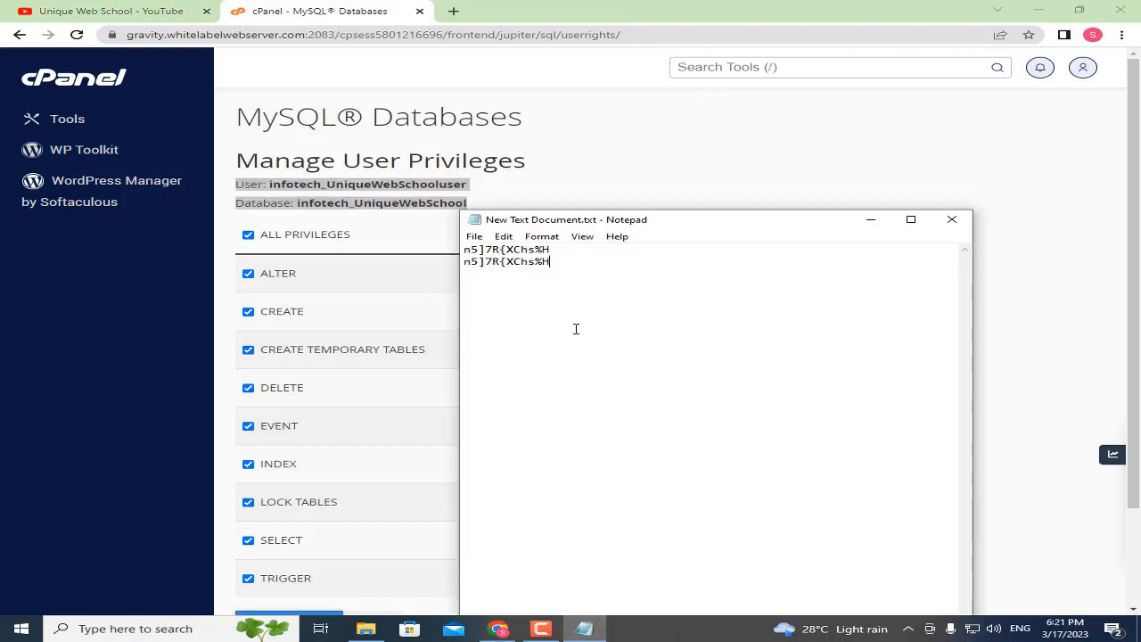
{"action": "key", "text": "Return"}
{"action": "key", "text": "Return"}
{"action": "key", "text": "ctrl+v"}
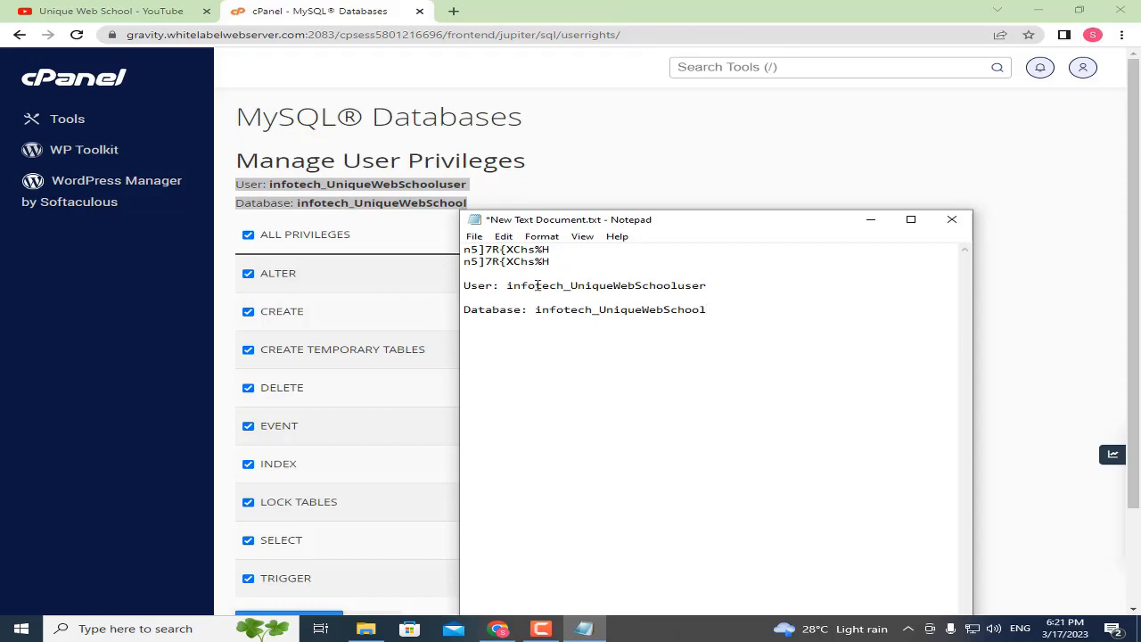
{"action": "left_click", "coordinate": [475, 236]}
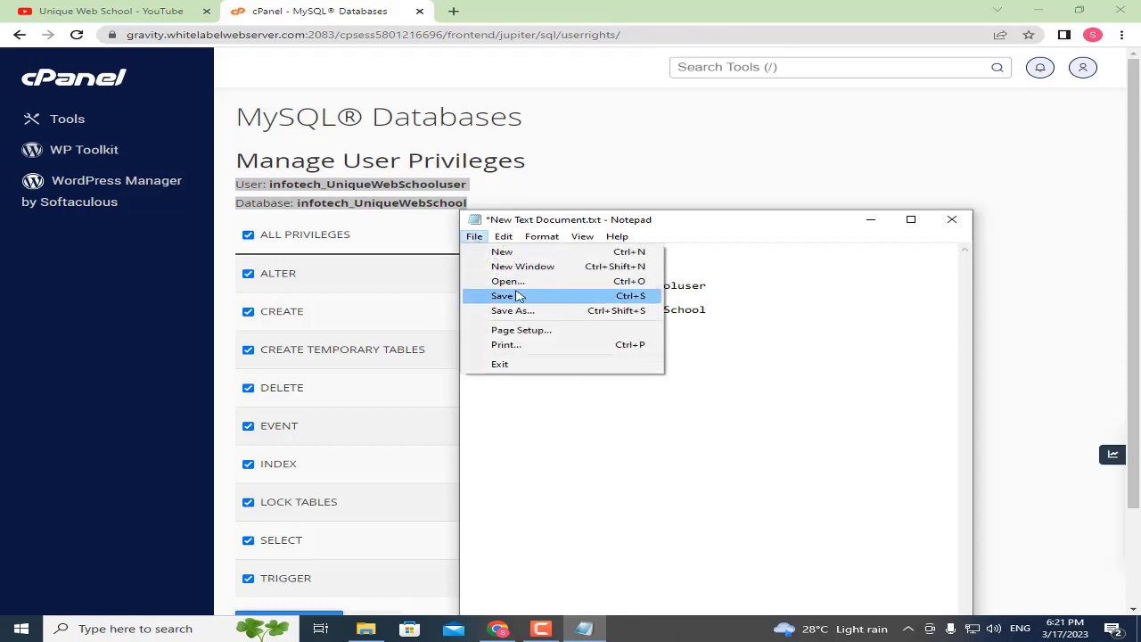
{"action": "left_click", "coordinate": [518, 295]}
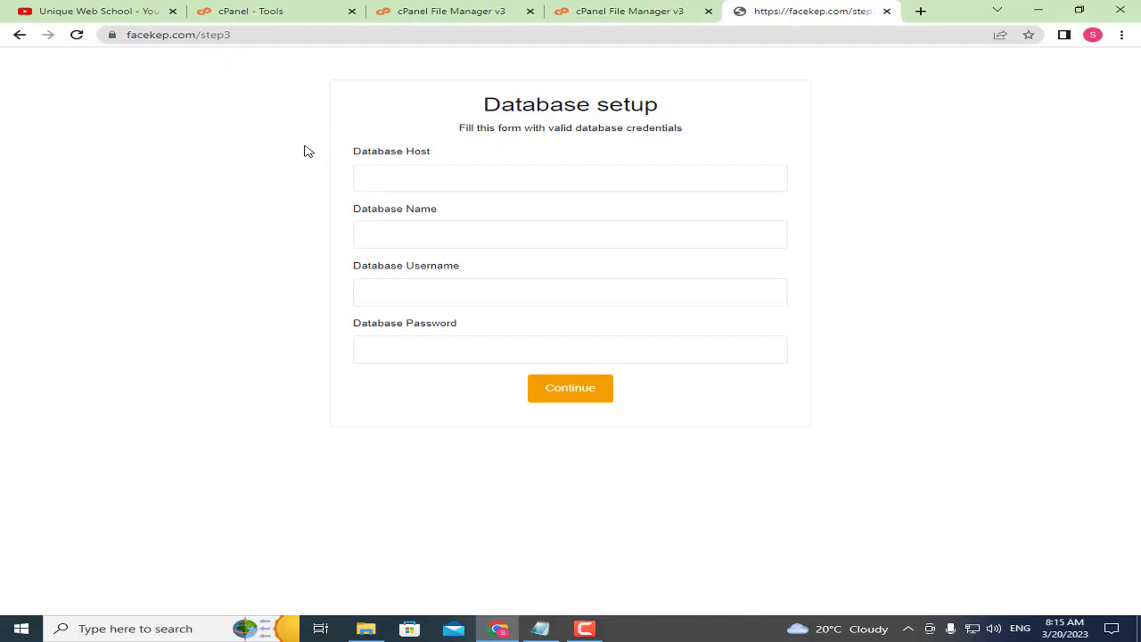
- Set the Database Host to localhost in the installer's Database setup form
{"action": "left_click_drag", "start_coordinate": [371, 158], "coordinate": [426, 167]}
{"action": "left_click", "coordinate": [426, 167]}
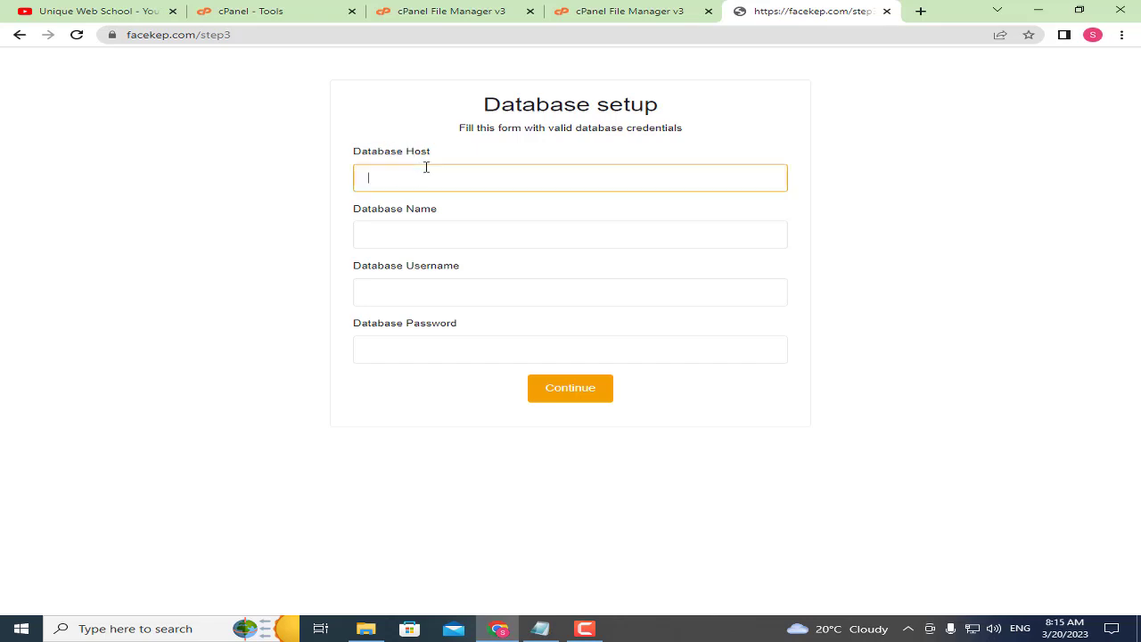
{"action": "type", "text": "localhost"}
- Copy the database name infotech_UniqueWebSchool from the Notepad notes into the installer's Database Name field
{"action": "left_click_drag", "start_coordinate": [347, 220], "coordinate": [446, 214]}
{"action": "left_click", "coordinate": [526, 629]}
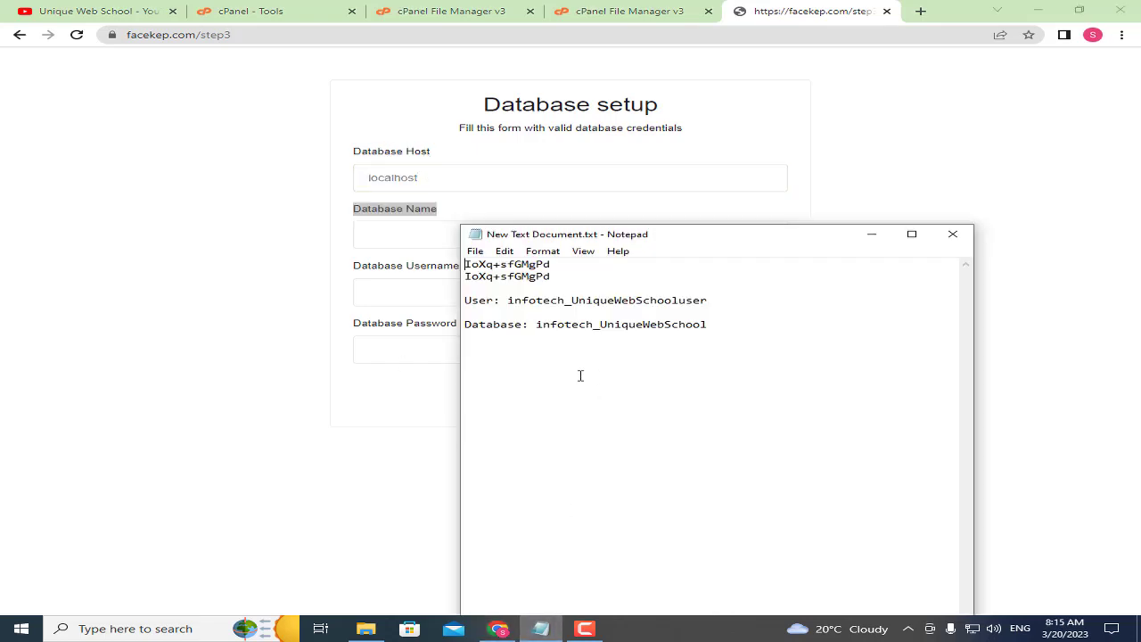
{"action": "left_click_drag", "start_coordinate": [537, 324], "coordinate": [765, 325]}
{"action": "right_click", "coordinate": [639, 327]}
{"action": "left_click", "coordinate": [682, 371]}
{"action": "left_click", "coordinate": [351, 262]}
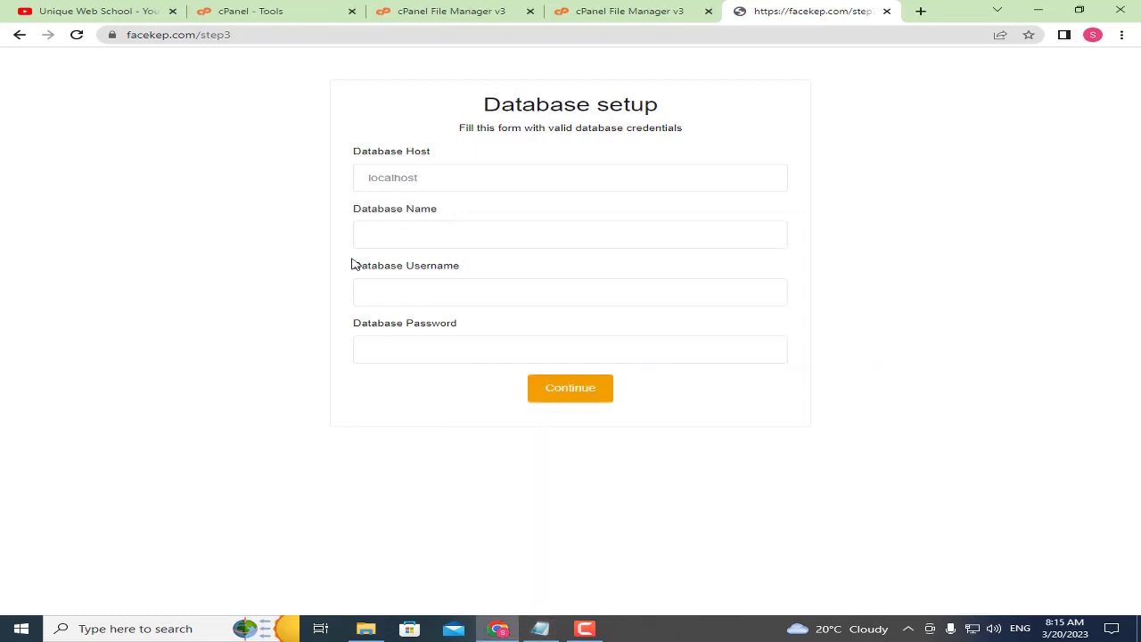
{"action": "left_click", "coordinate": [387, 234]}
{"action": "key", "text": "ctrl+v"}
- Copy the username infotech_UniqueWebSchooluser from the Notepad notes into the installer's Database Username field
{"action": "left_click_drag", "start_coordinate": [362, 275], "coordinate": [492, 535]}
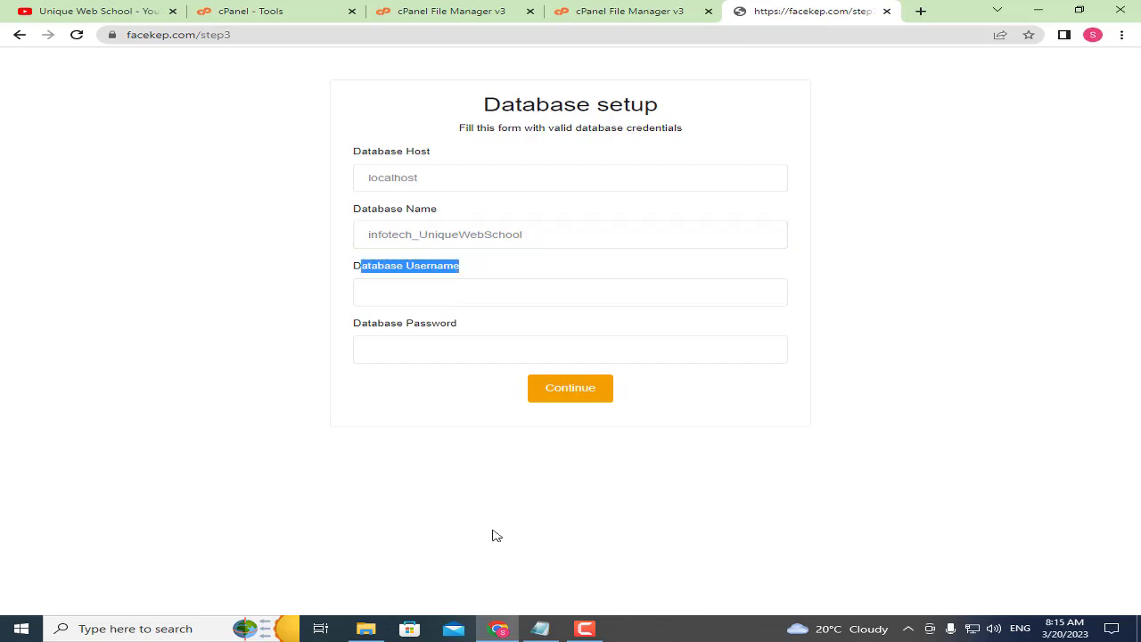
{"action": "left_click", "coordinate": [539, 629]}
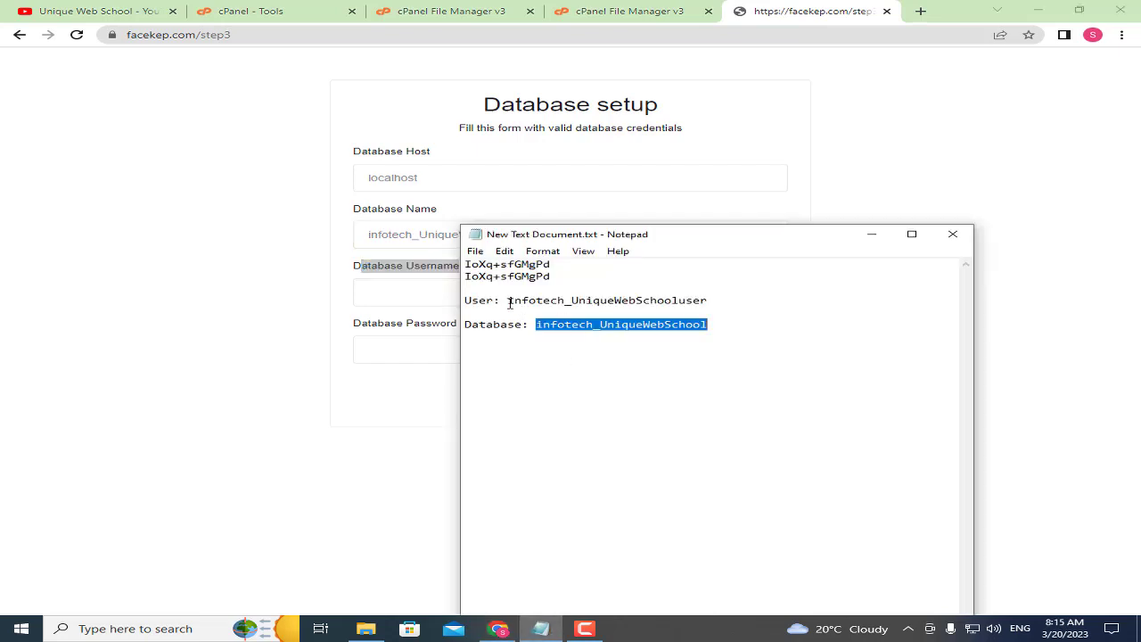
{"action": "left_click_drag", "start_coordinate": [510, 301], "coordinate": [707, 301]}
{"action": "right_click", "coordinate": [689, 300]}
{"action": "left_click", "coordinate": [713, 342]}
{"action": "left_click", "coordinate": [406, 295]}
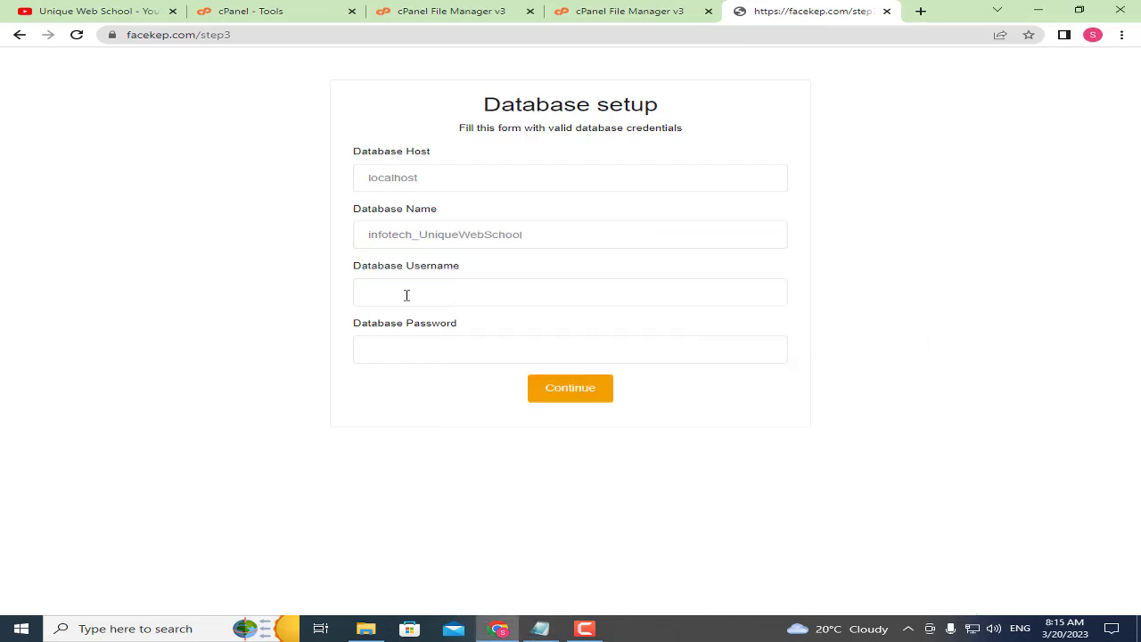
{"action": "key", "text": "ctrl+v"}
- Copy the database password from the Notepad notes into the installer's Database Password field and submit the Database setup form
{"action": "left_click_drag", "start_coordinate": [370, 328], "coordinate": [484, 579]}
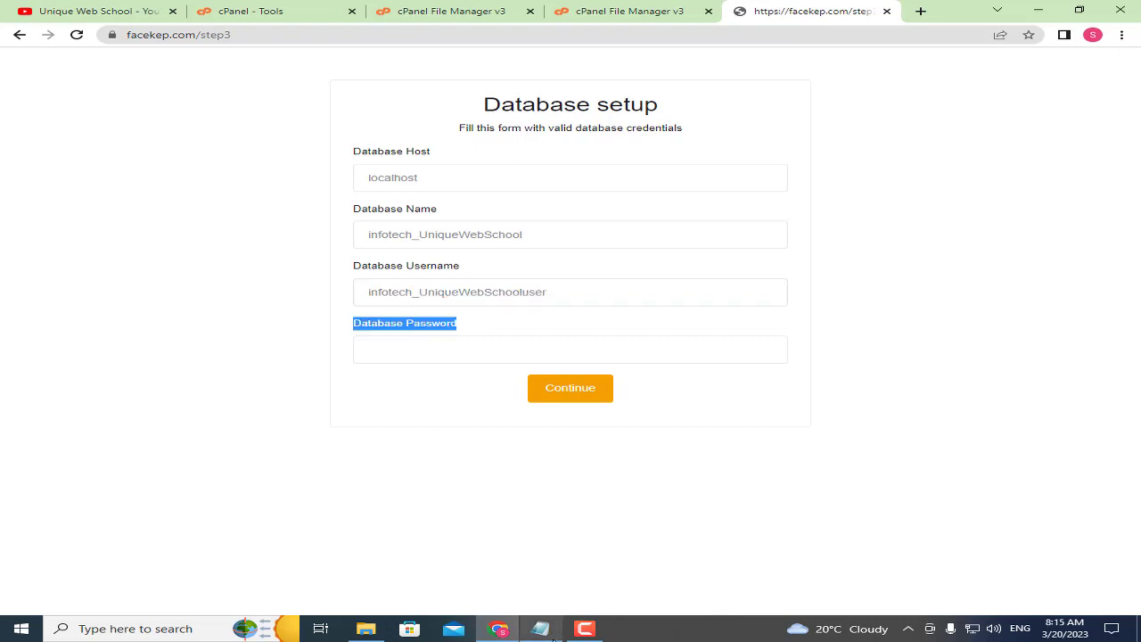
{"action": "left_click", "coordinate": [539, 629]}
{"action": "left_click_drag", "start_coordinate": [553, 277], "coordinate": [458, 279]}
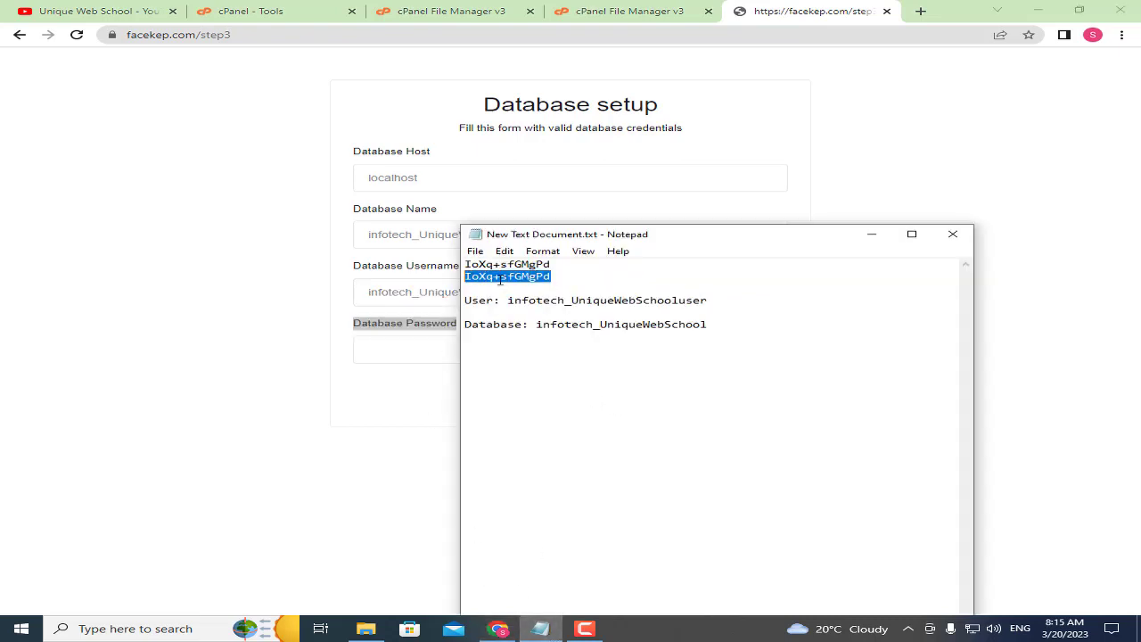
{"action": "right_click", "coordinate": [500, 279]}
{"action": "left_click", "coordinate": [546, 324]}
{"action": "left_click", "coordinate": [389, 349]}
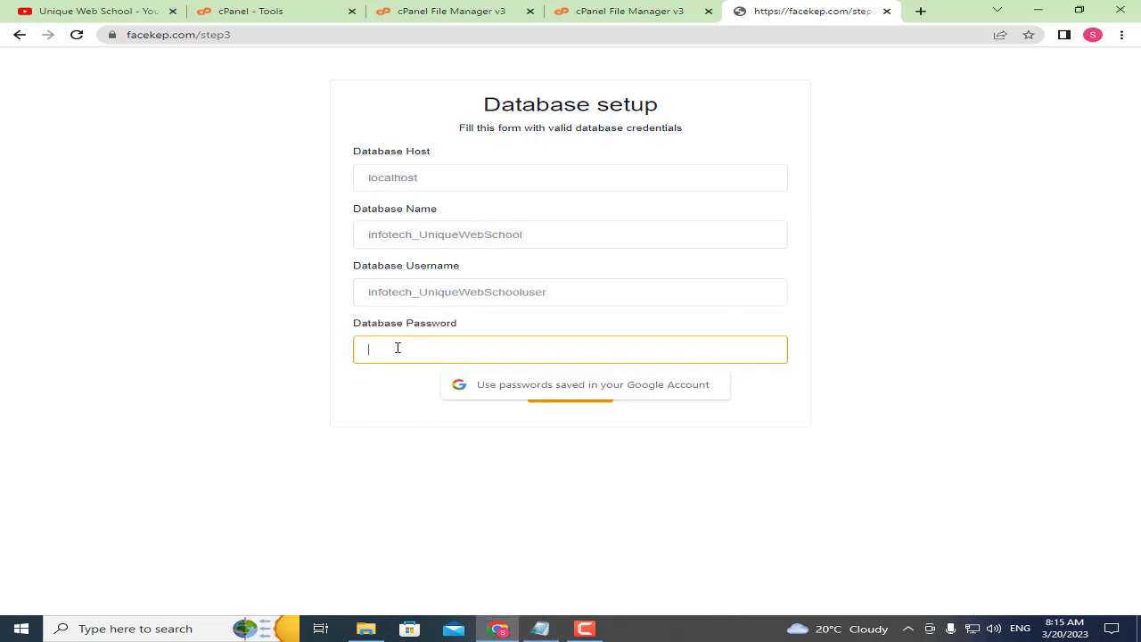
{"action": "key", "text": "ctrl+v"}
{"action": "left_click", "coordinate": [276, 353]}
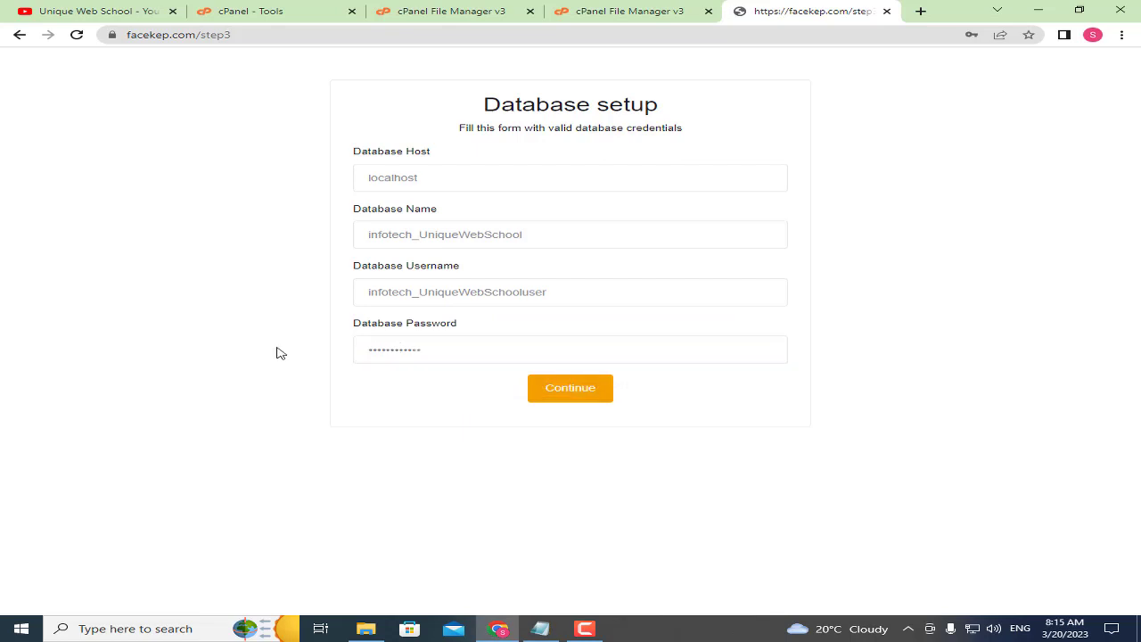
{"action": "left_click", "coordinate": [546, 396]}
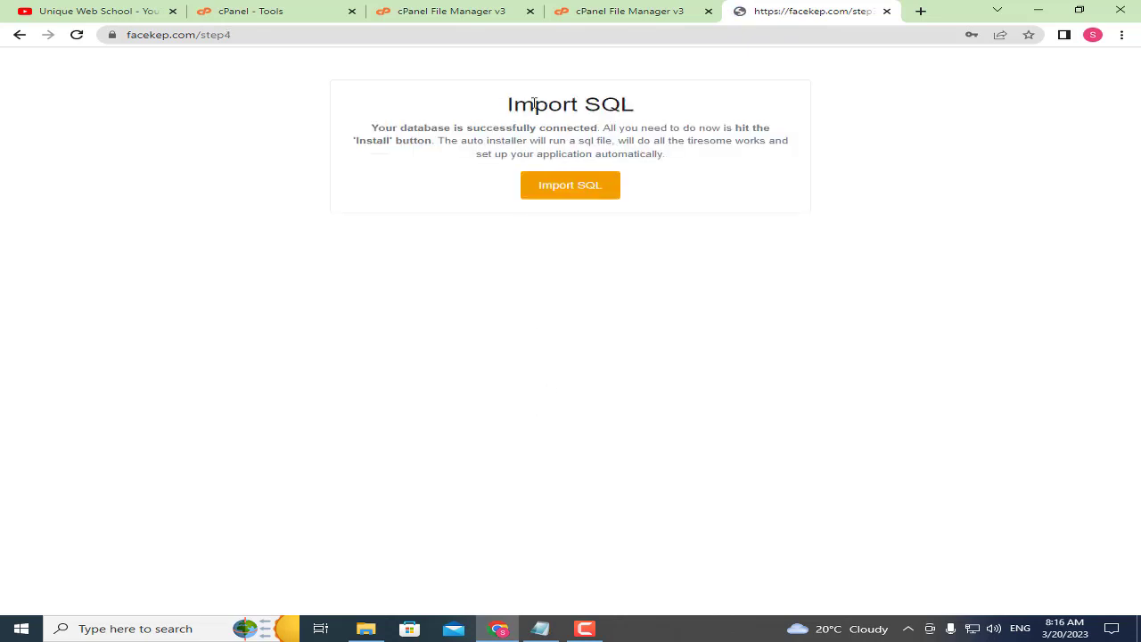
- Run the installer's SQL import for the connected database
{"action": "left_click_drag", "start_coordinate": [507, 105], "coordinate": [642, 107]}
{"action": "left_click", "coordinate": [700, 129]}
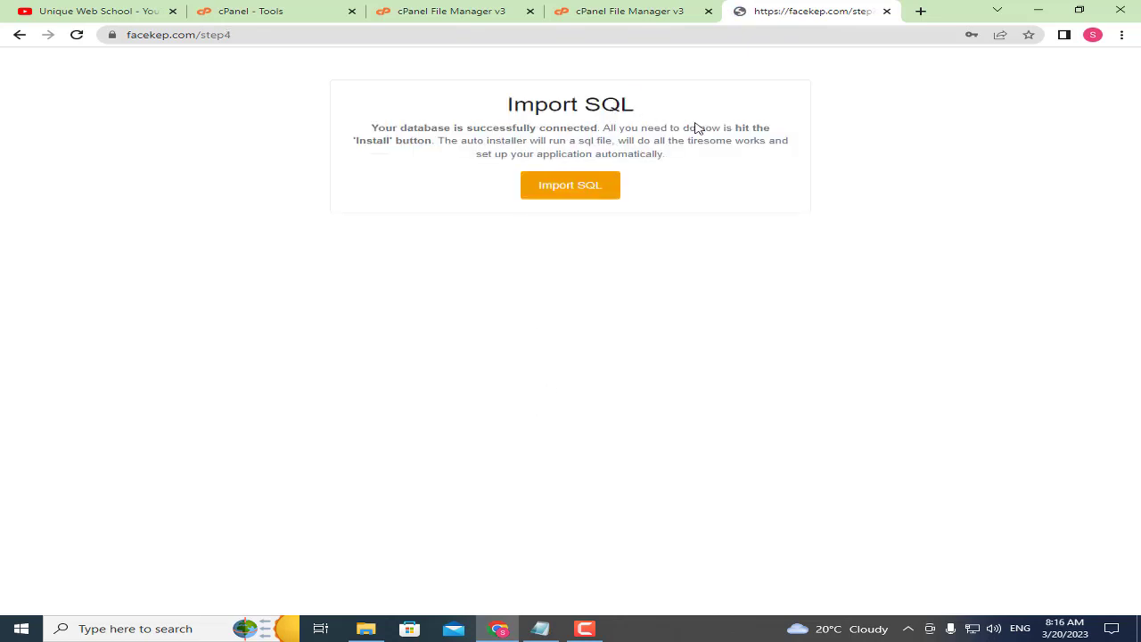
{"action": "left_click", "coordinate": [601, 186]}
{"action": "left_click_drag", "start_coordinate": [381, 128], "coordinate": [669, 144]}
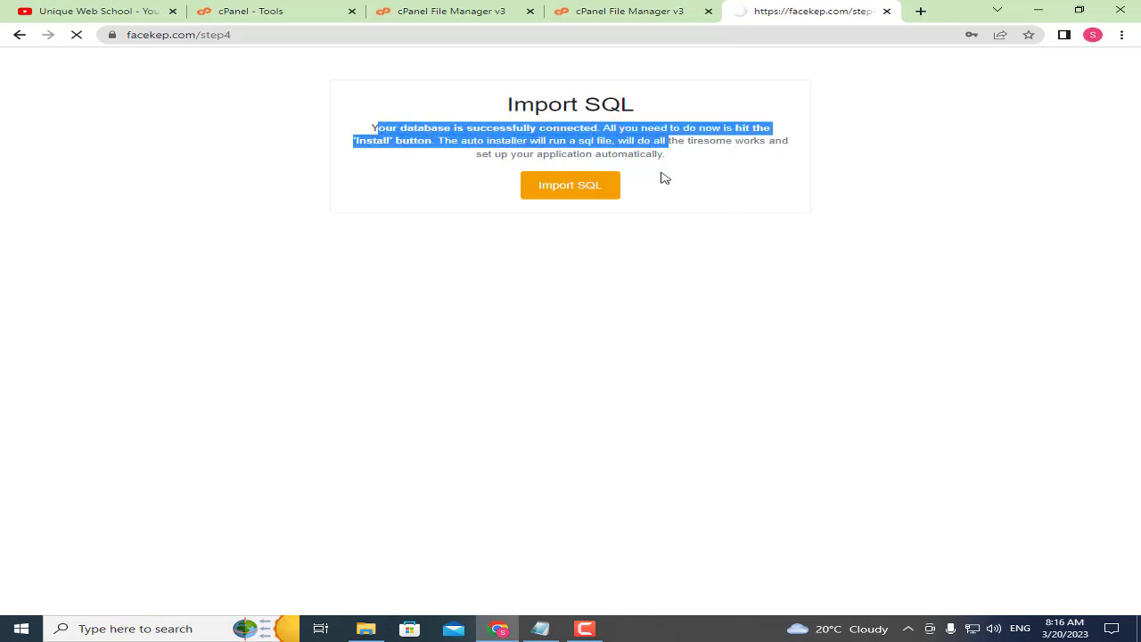
{"action": "left_click", "coordinate": [661, 173]}
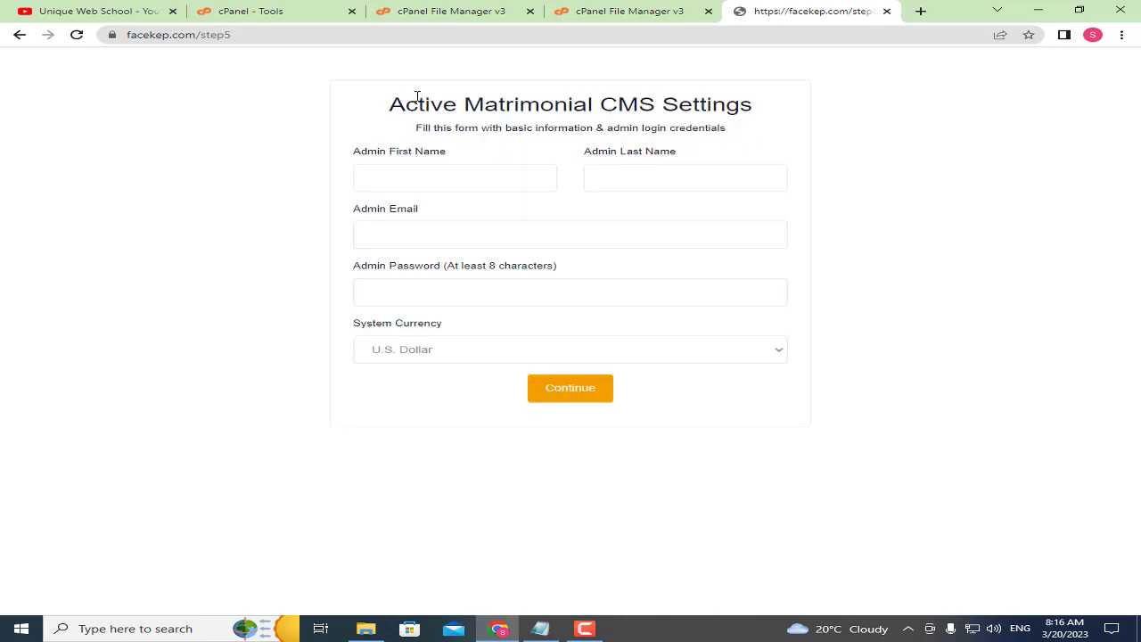
- Fill in the admin's first name, last name and e-mail in the Active Matrimonial CMS Settings form
{"action": "left_click_drag", "start_coordinate": [407, 102], "coordinate": [752, 103]}
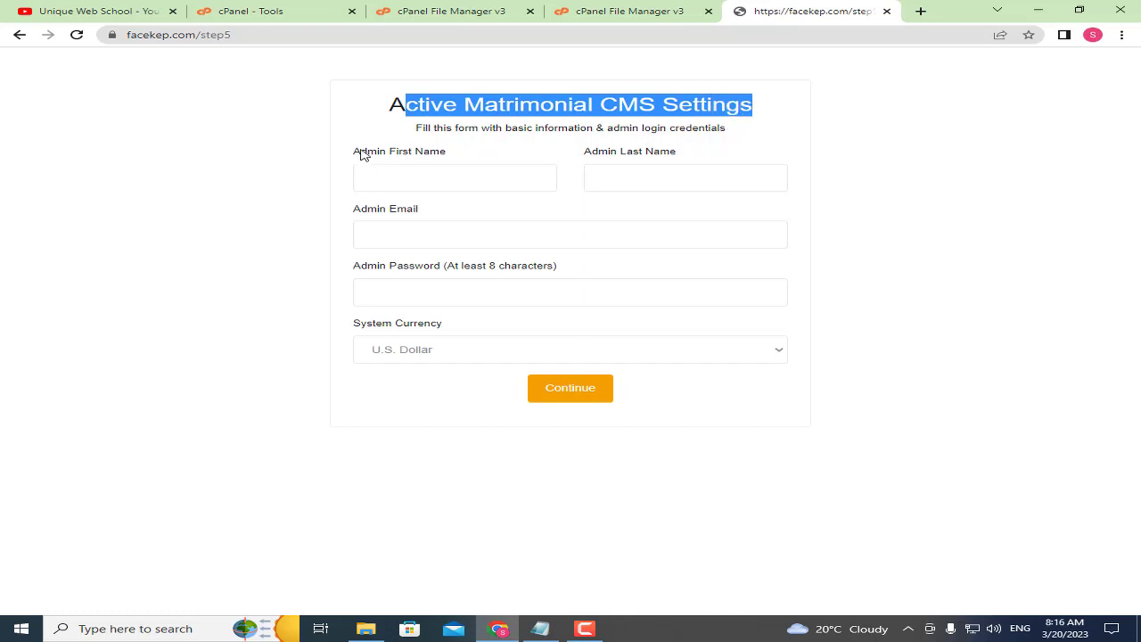
{"action": "left_click_drag", "start_coordinate": [360, 152], "coordinate": [402, 171]}
{"action": "left_click", "coordinate": [402, 172]}
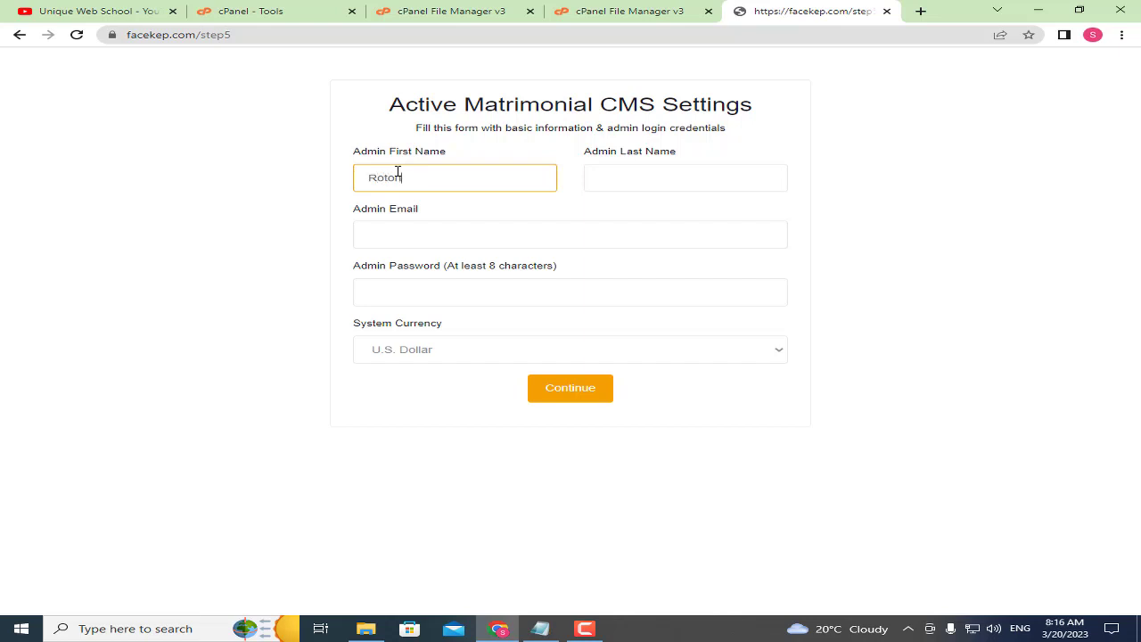
{"action": "left_click", "coordinate": [615, 180]}
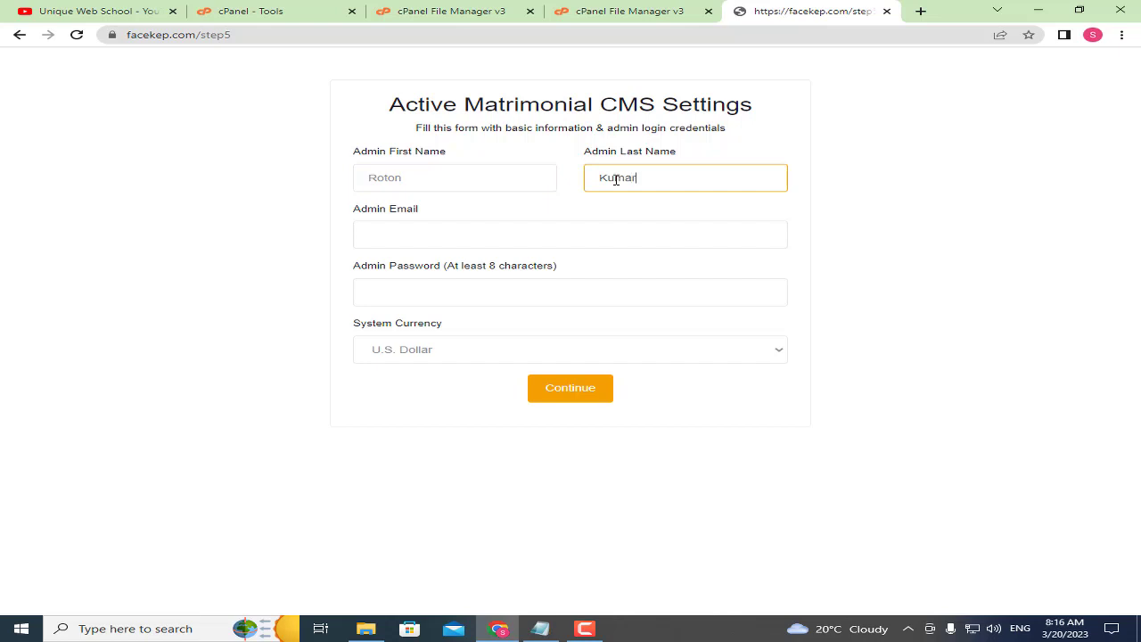
{"action": "left_click", "coordinate": [415, 233]}
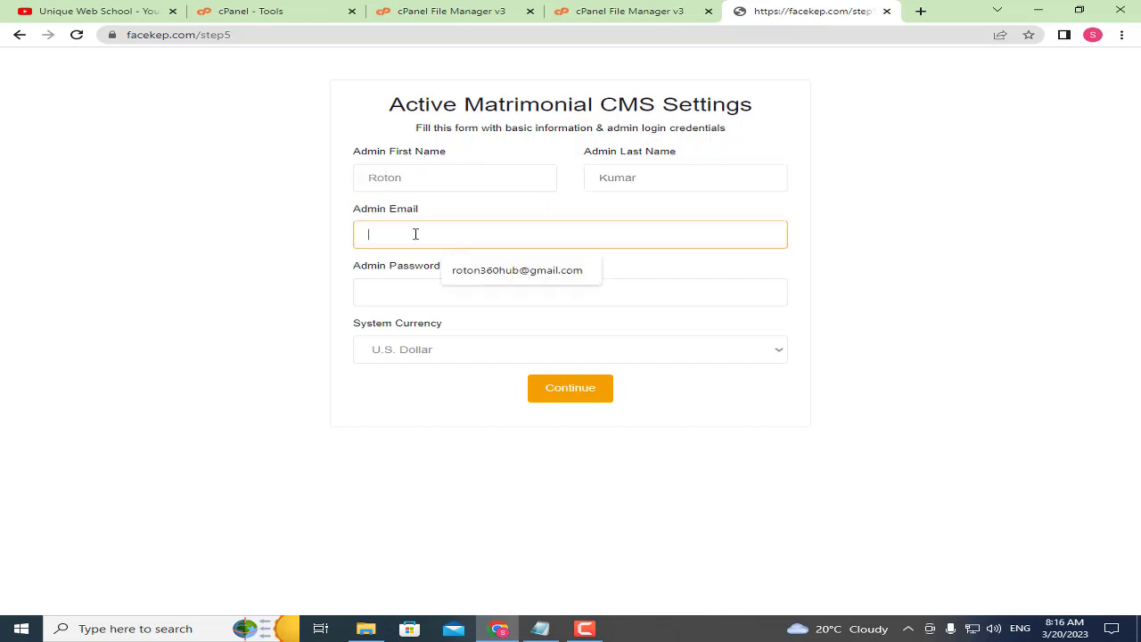
{"action": "left_click", "coordinate": [451, 268]}
- Copy the password from the Notepad notes into the Admin Password field of the CMS settings form
{"action": "left_click_drag", "start_coordinate": [389, 266], "coordinate": [604, 267]}
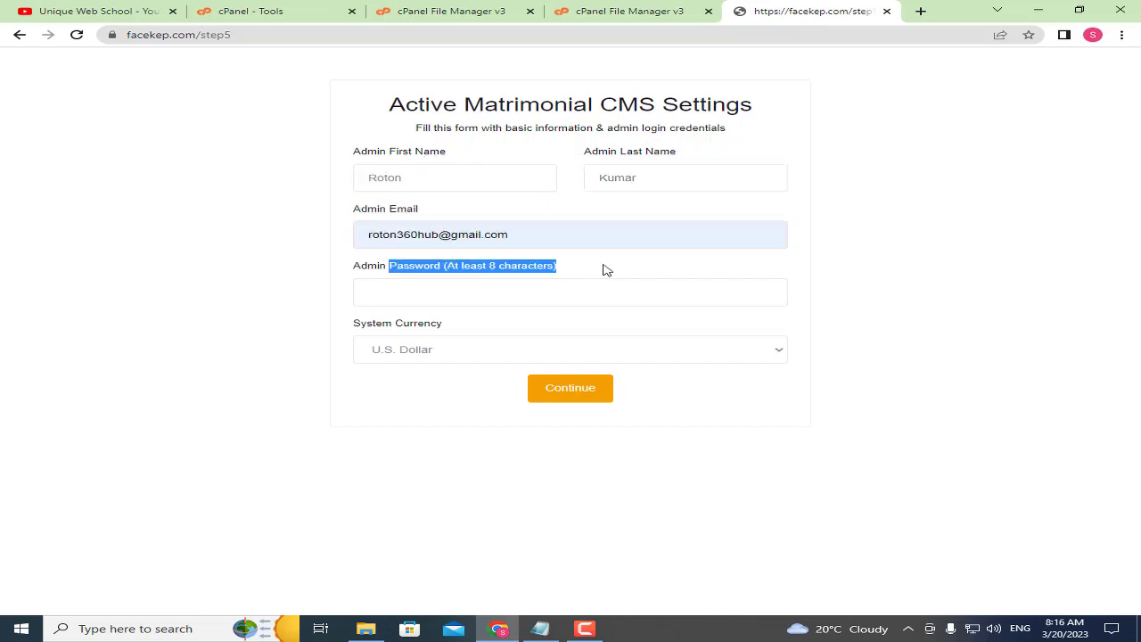
{"action": "left_click", "coordinate": [542, 628]}
{"action": "left_click", "coordinate": [548, 630]}
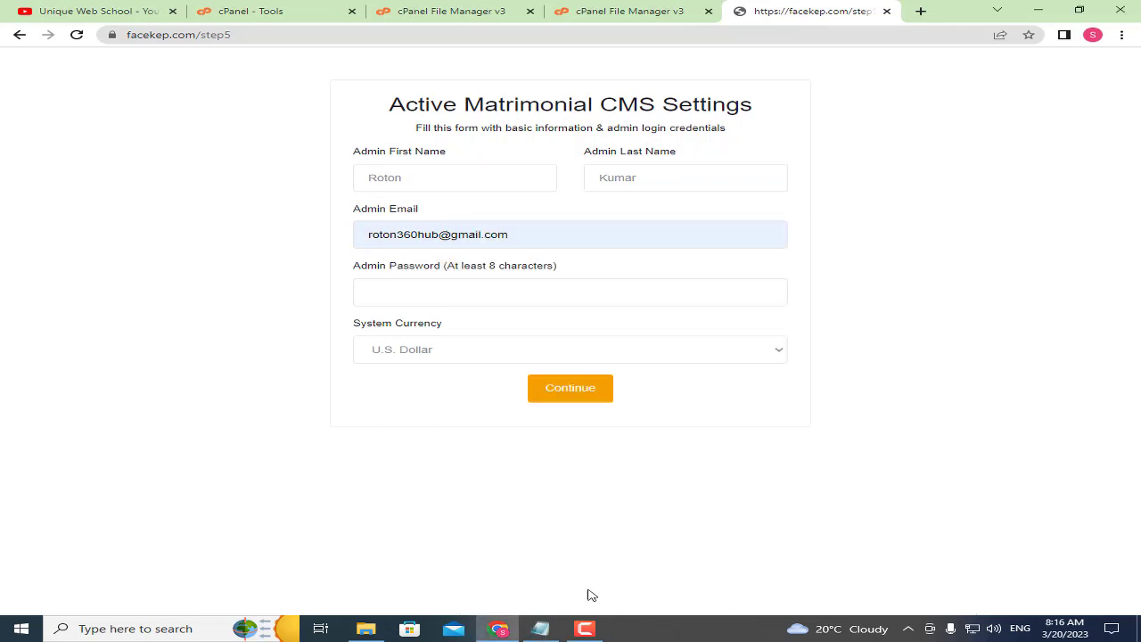
{"action": "left_click", "coordinate": [553, 630]}
{"action": "right_click", "coordinate": [556, 275]}
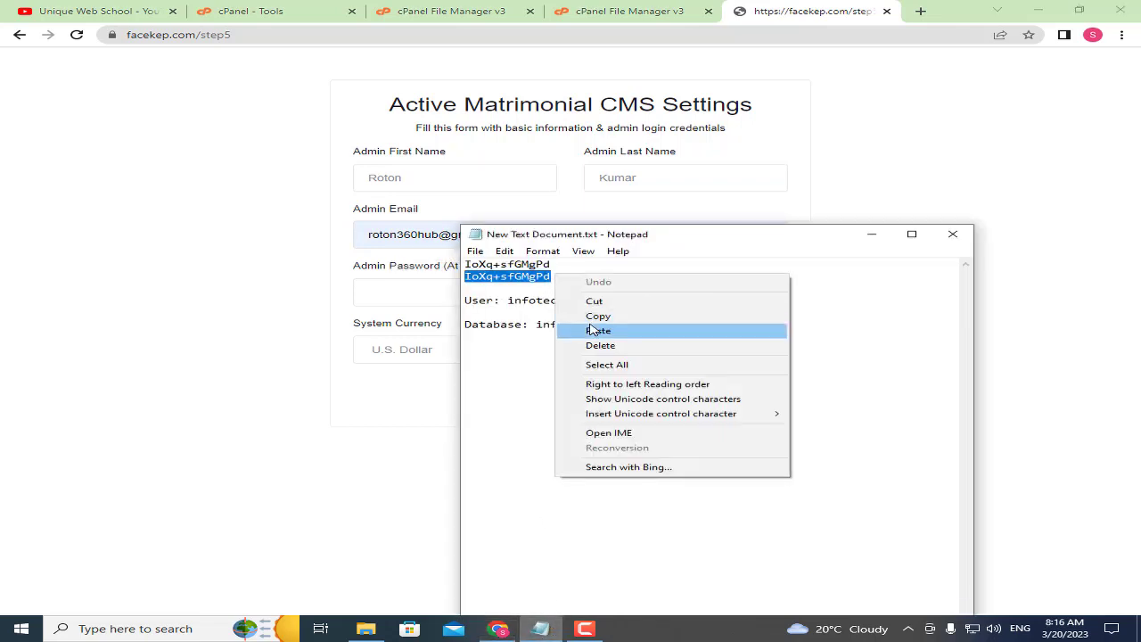
{"action": "left_click", "coordinate": [589, 314]}
{"action": "left_click", "coordinate": [425, 318]}
{"action": "left_click", "coordinate": [443, 293]}
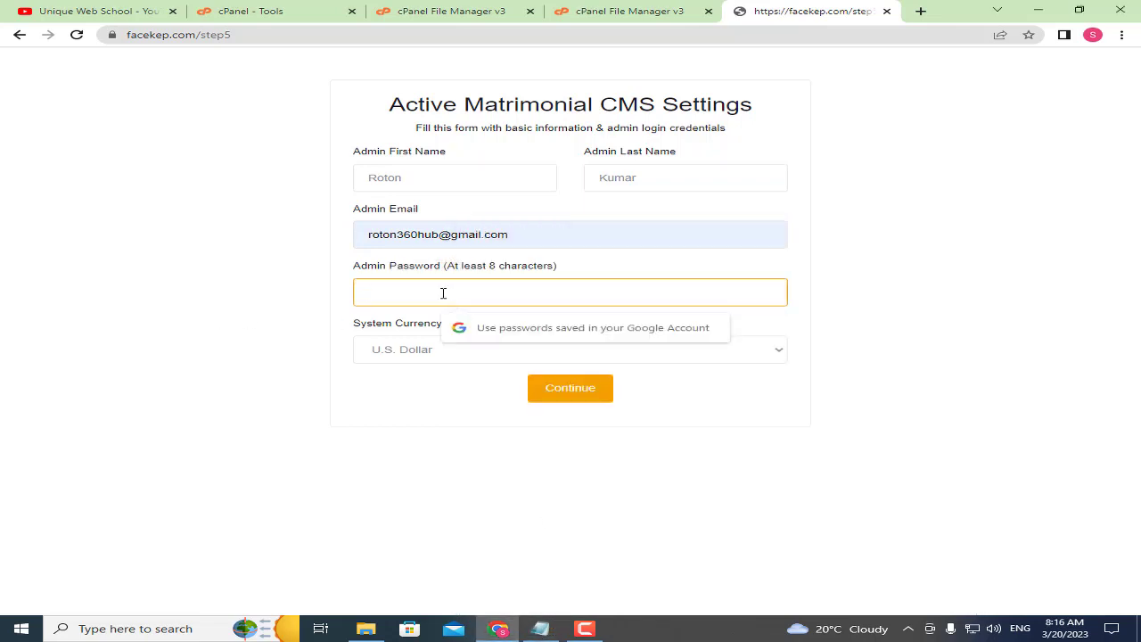
{"action": "key", "text": "ctrl+v"}
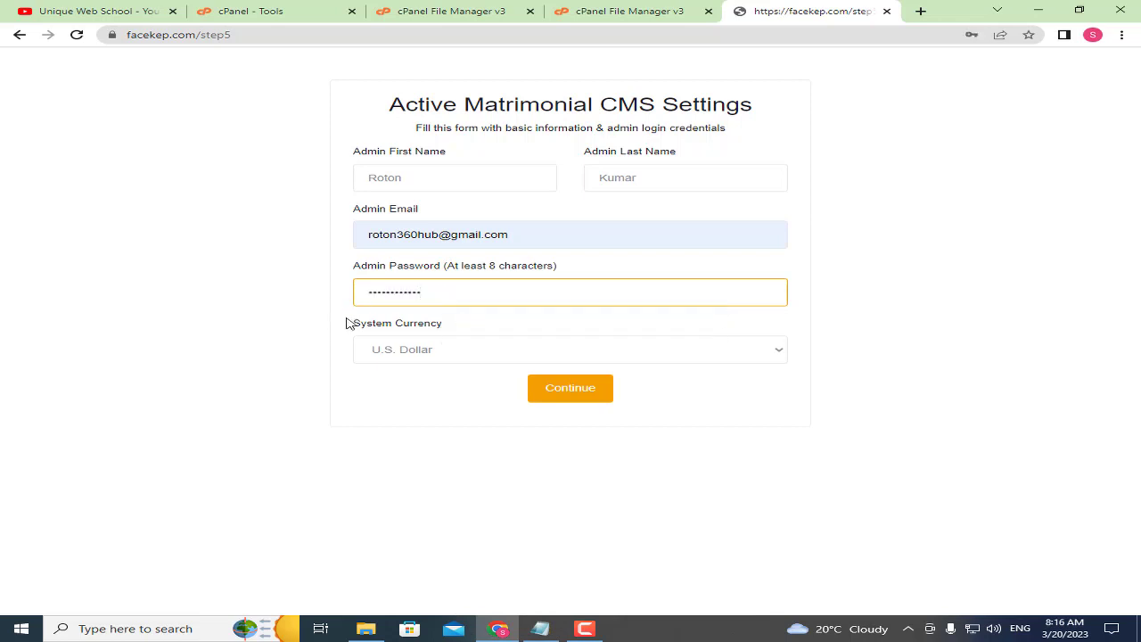
- Choose U.S. Dollar as the System Currency and submit the CMS settings form
{"action": "left_click", "coordinate": [425, 351]}
{"action": "scroll", "coordinate": [454, 450], "scroll_direction": "down", "scroll_amount": 2}
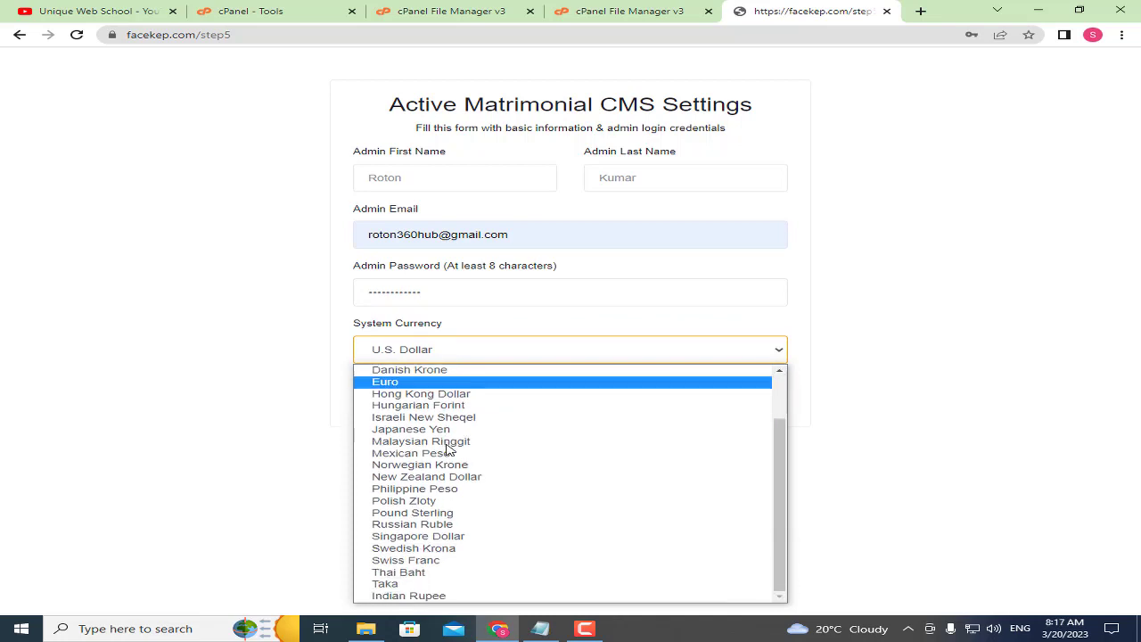
{"action": "scroll", "coordinate": [485, 438], "scroll_direction": "up", "scroll_amount": 2}
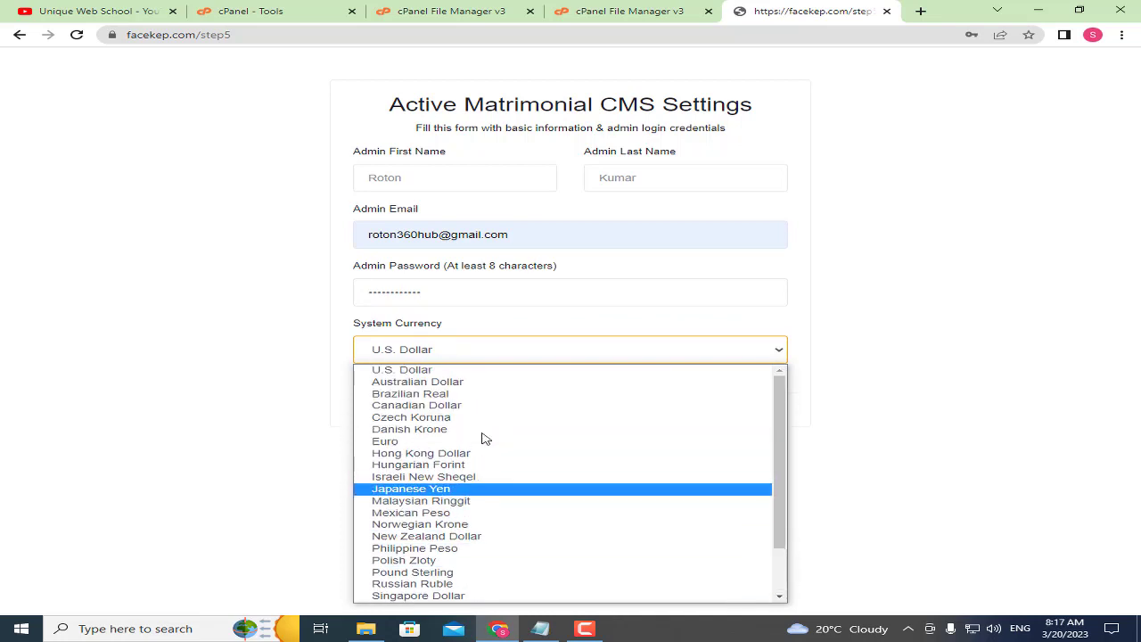
{"action": "left_click", "coordinate": [400, 373]}
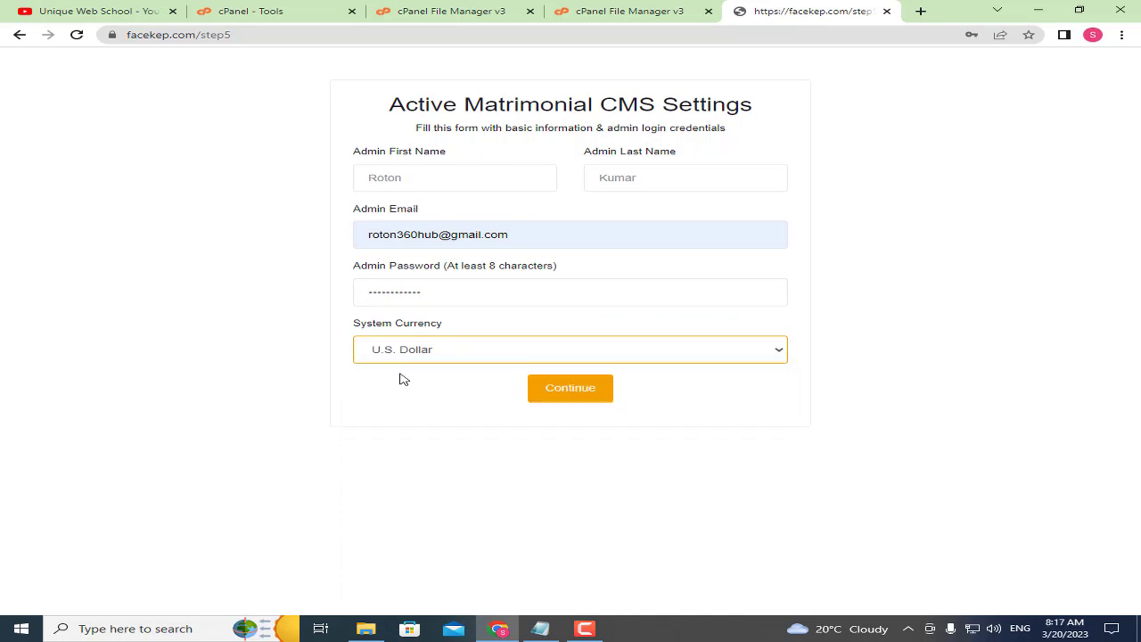
{"action": "left_click", "coordinate": [572, 388]}
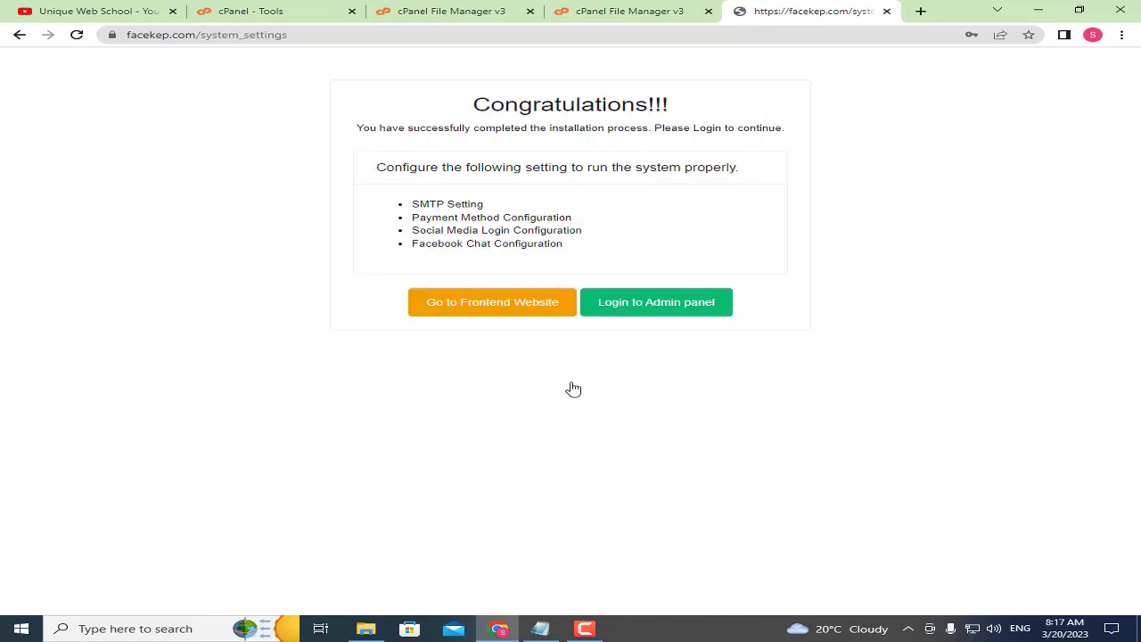
- Open the frontend website from the installer's completion page in a new browser tab and switch to it
{"action": "left_click_drag", "start_coordinate": [397, 207], "coordinate": [594, 222]}
{"action": "left_click", "coordinate": [601, 222]}
{"action": "left_click_drag", "start_coordinate": [408, 128], "coordinate": [659, 130]}
{"action": "left_click", "coordinate": [660, 129]}
{"action": "right_click", "coordinate": [502, 307]}
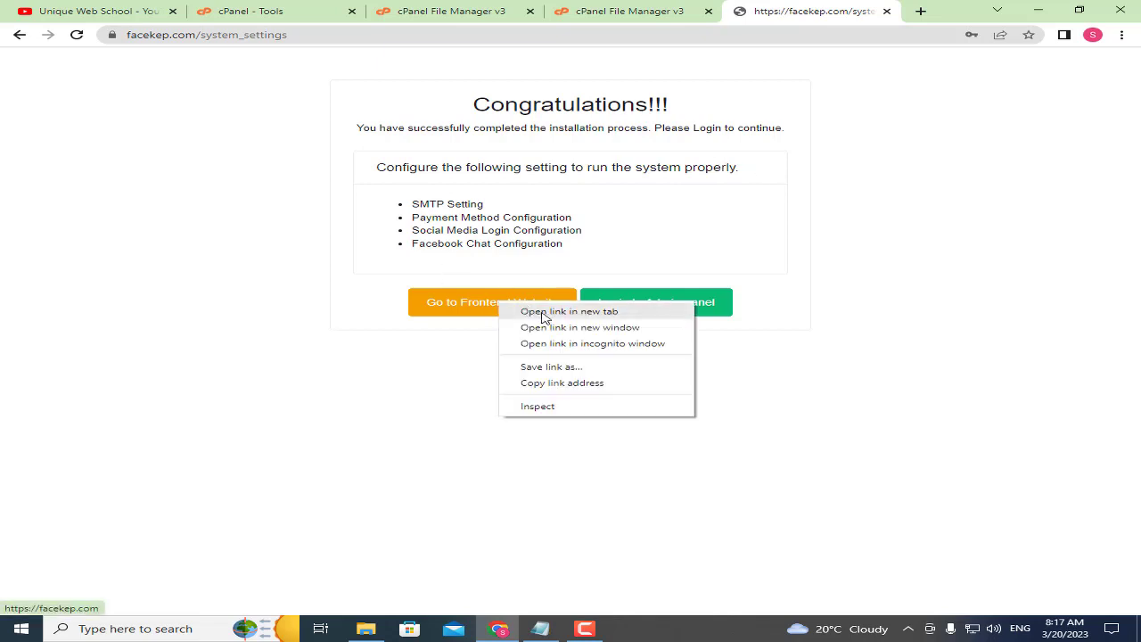
{"action": "left_click", "coordinate": [573, 316]}
{"action": "left_click", "coordinate": [807, 10]}
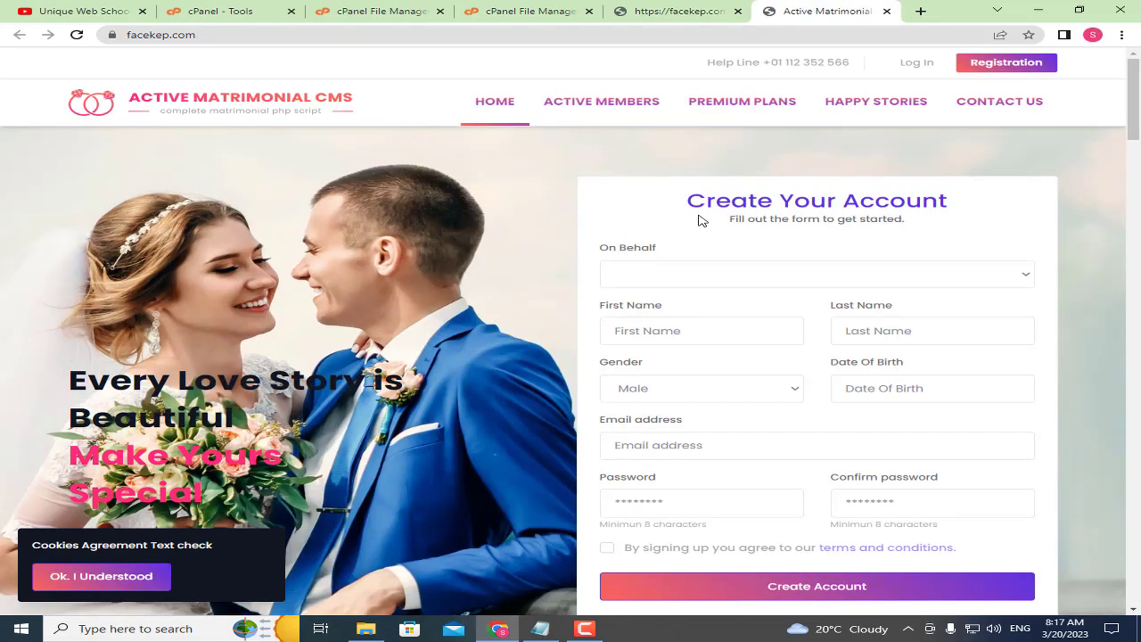
- Look through the new site's homepage, including the account form, How It Works, Happy Stories, Packages and Reviews of Members sections
{"action": "left_click_drag", "start_coordinate": [705, 203], "coordinate": [795, 211]}
{"action": "scroll", "coordinate": [627, 239], "scroll_direction": "down", "scroll_amount": 15}
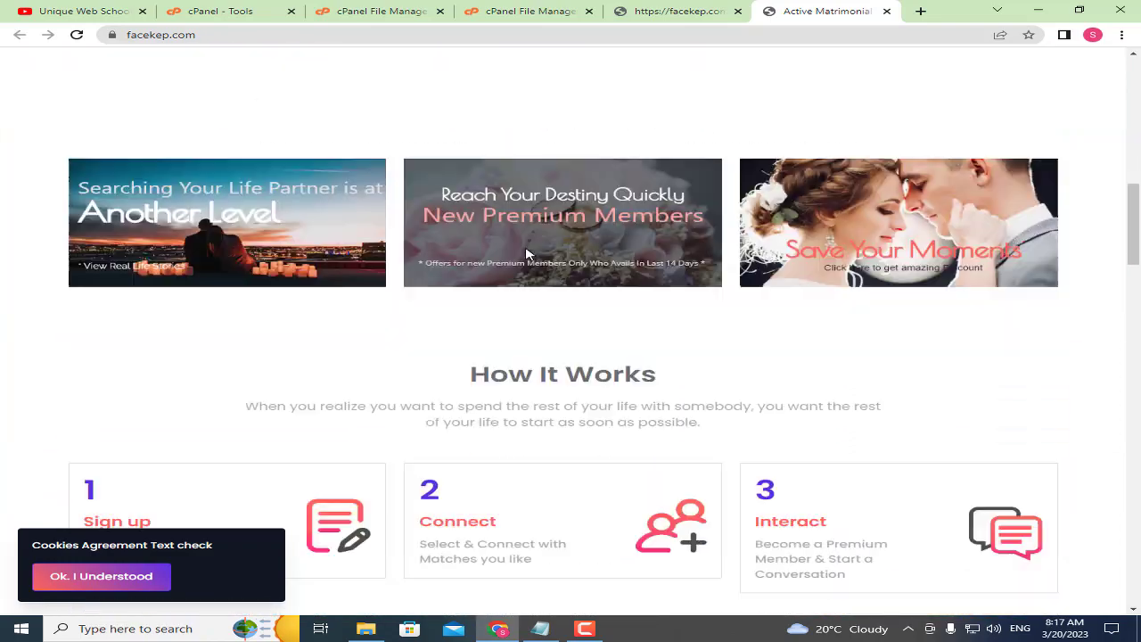
{"action": "scroll", "coordinate": [509, 266], "scroll_direction": "down", "scroll_amount": 15}
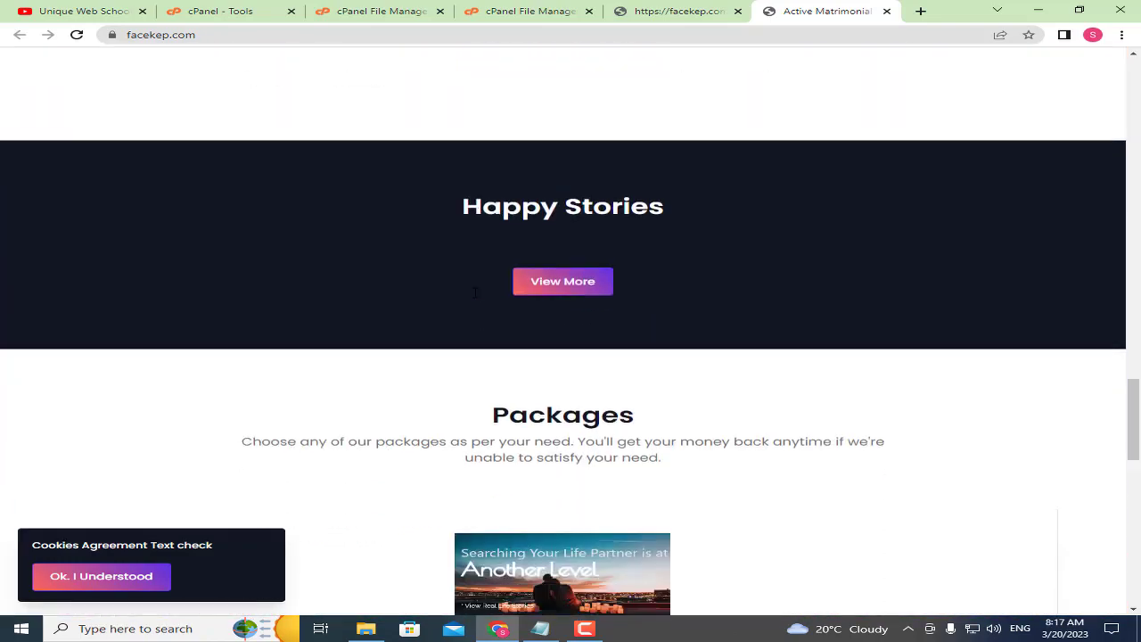
{"action": "scroll", "coordinate": [1074, 298], "scroll_direction": "up", "scroll_amount": 10}
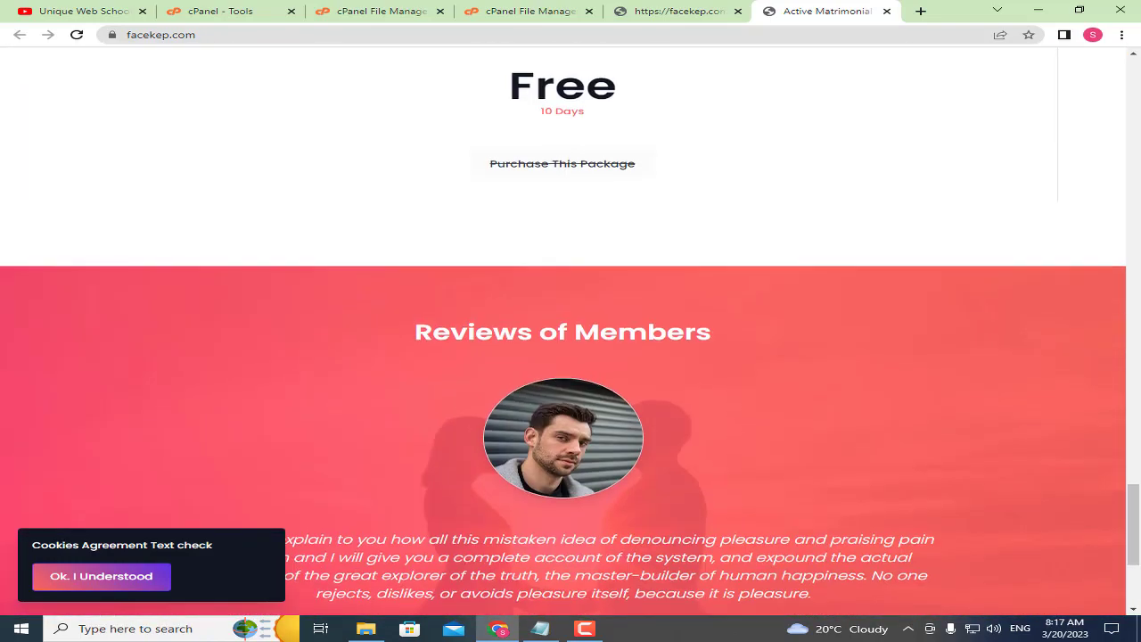
{"action": "scroll", "coordinate": [871, 327], "scroll_direction": "up", "scroll_amount": 6}
{"action": "scroll", "coordinate": [600, 305], "scroll_direction": "down", "scroll_amount": 3}
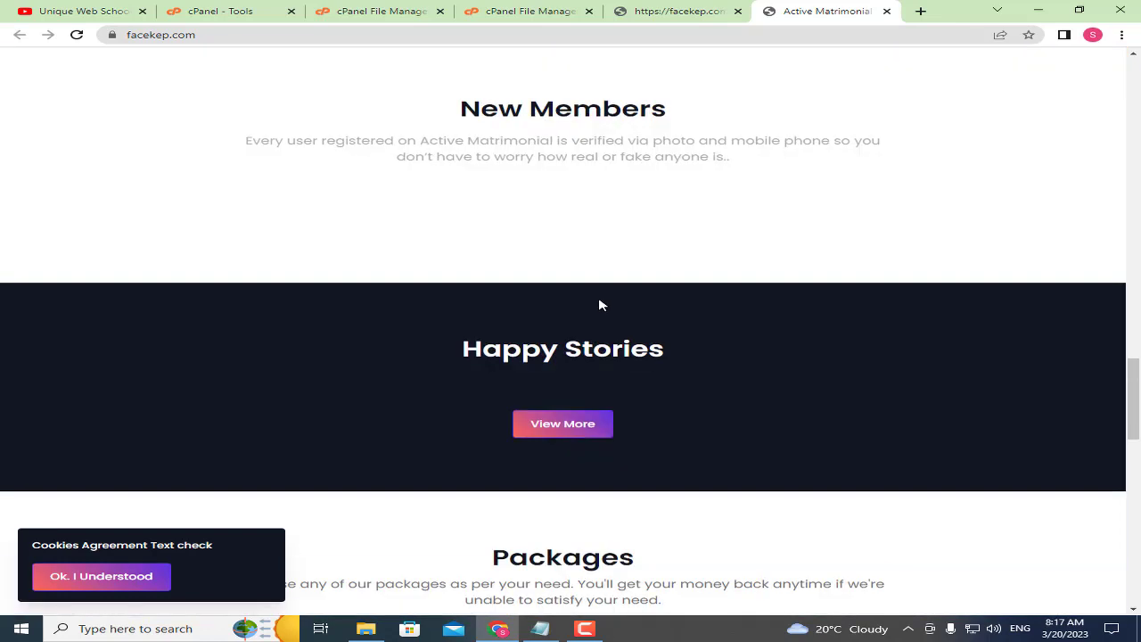
{"action": "scroll", "coordinate": [522, 350], "scroll_direction": "down", "scroll_amount": 5}
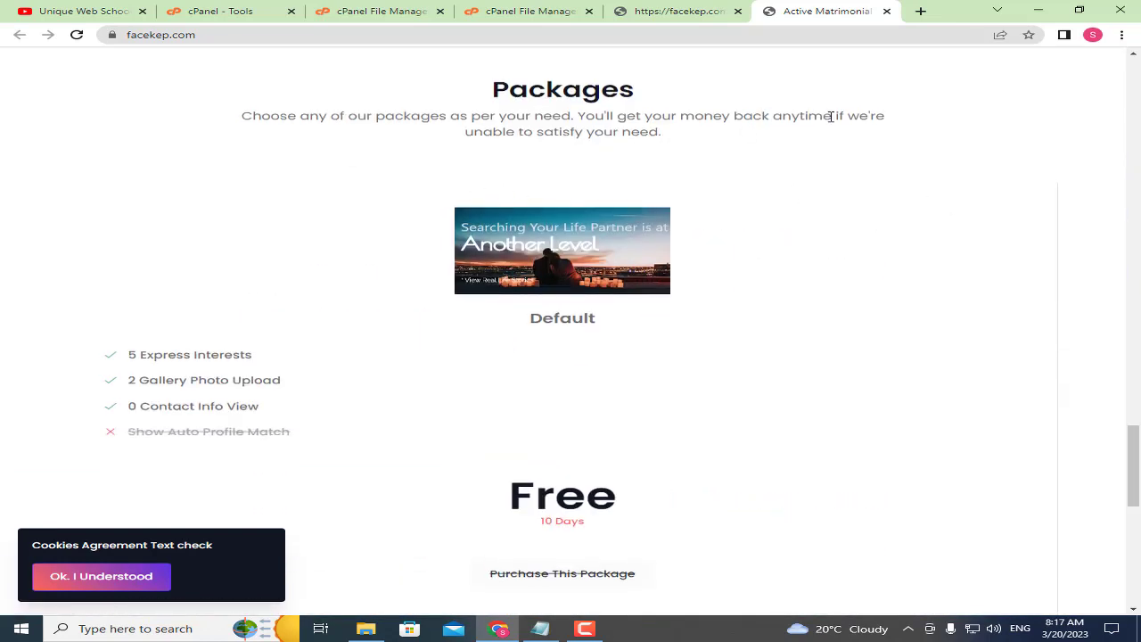
{"action": "scroll", "coordinate": [949, 502], "scroll_direction": "down", "scroll_amount": 2}
{"action": "scroll", "coordinate": [949, 502], "scroll_direction": "down", "scroll_amount": 3}
{"action": "left_click_drag", "start_coordinate": [1133, 513], "coordinate": [717, 155]}
{"action": "scroll", "coordinate": [716, 155], "scroll_direction": "up", "scroll_amount": 5}
{"action": "left_click_drag", "start_coordinate": [841, 99], "coordinate": [712, 144]}
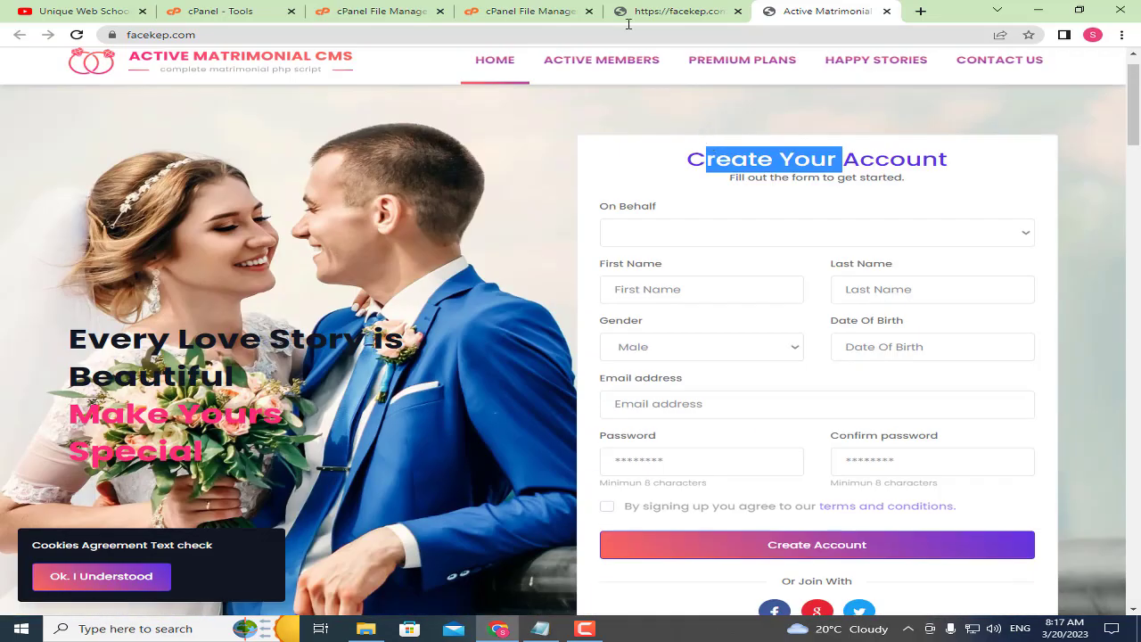
- Open the admin panel login from the installer's completion page in a new browser tab and switch to it
{"action": "left_click", "coordinate": [664, 8]}
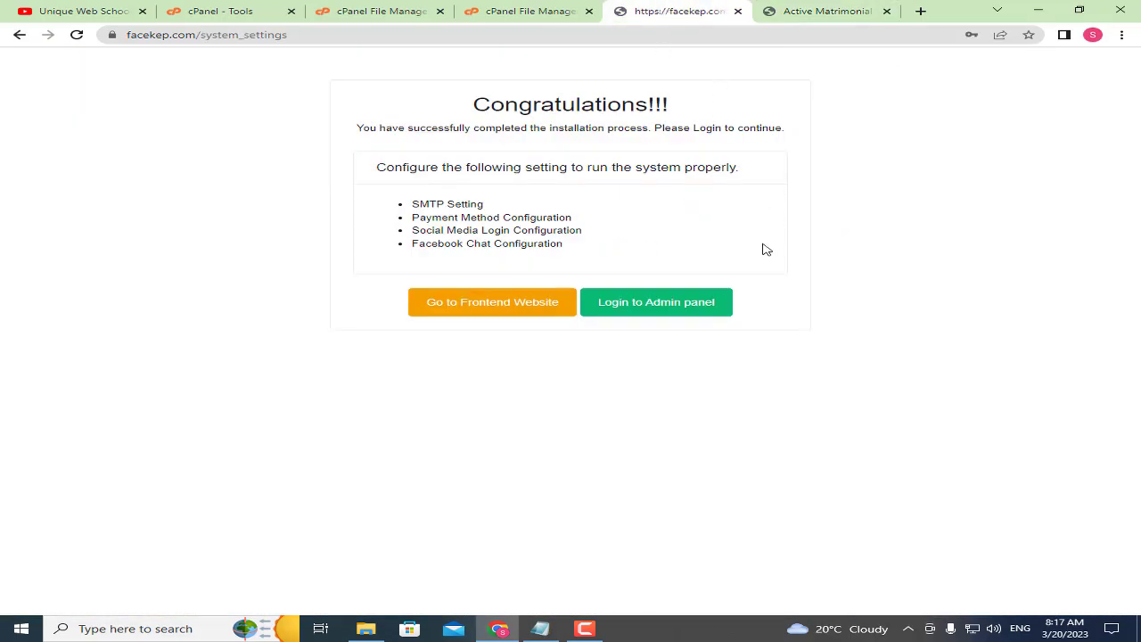
{"action": "right_click", "coordinate": [701, 308]}
{"action": "left_click", "coordinate": [758, 318]}
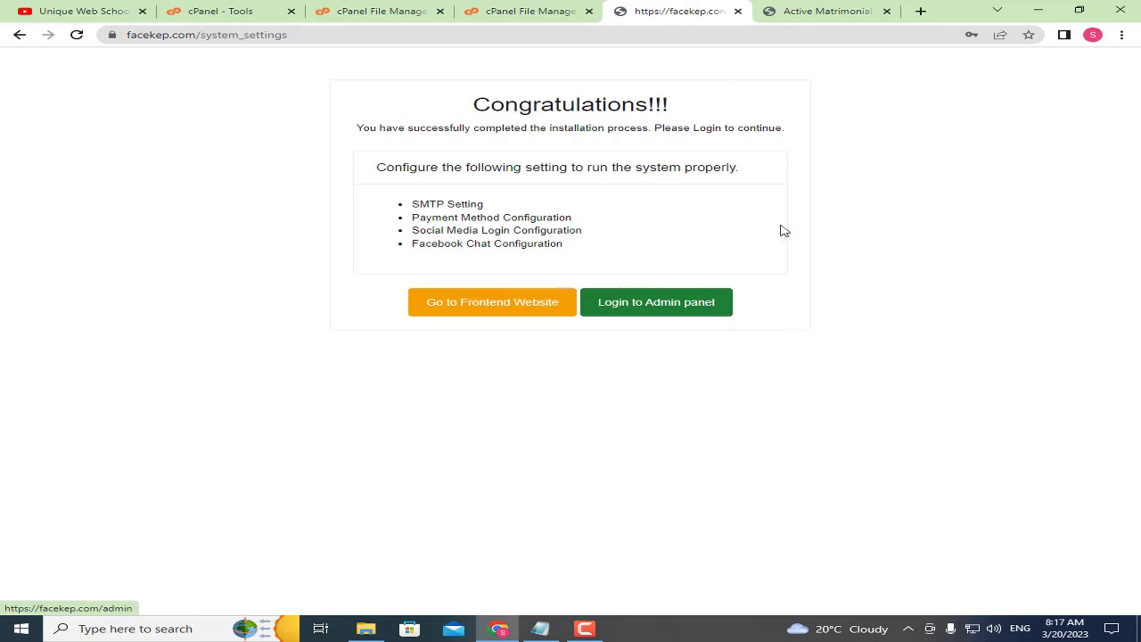
{"action": "left_click", "coordinate": [827, 9]}
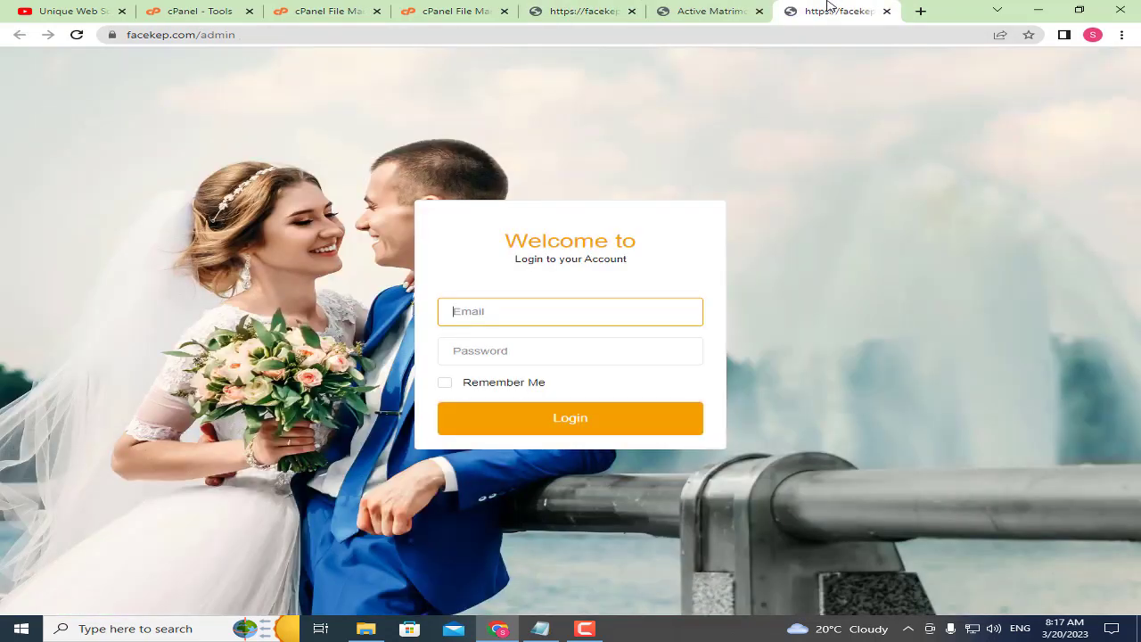
- Log in to the admin panel with the admin's e-mail and the copied account password
{"action": "left_click", "coordinate": [491, 310]}
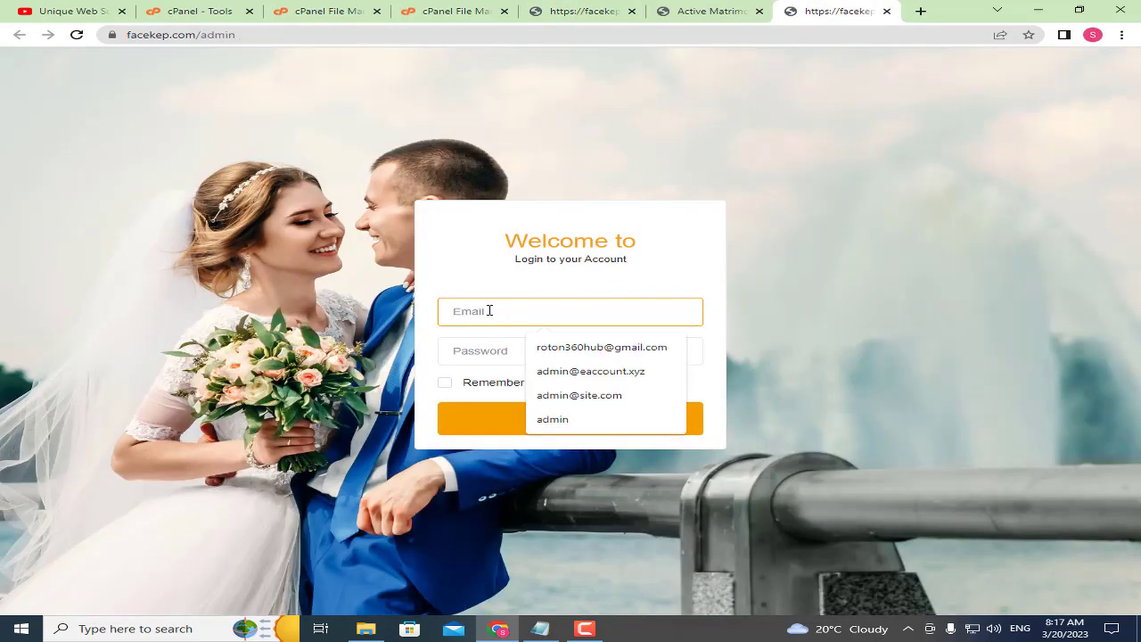
{"action": "left_click", "coordinate": [567, 347]}
{"action": "left_click", "coordinate": [481, 351]}
{"action": "key", "text": "ctrl+v"}
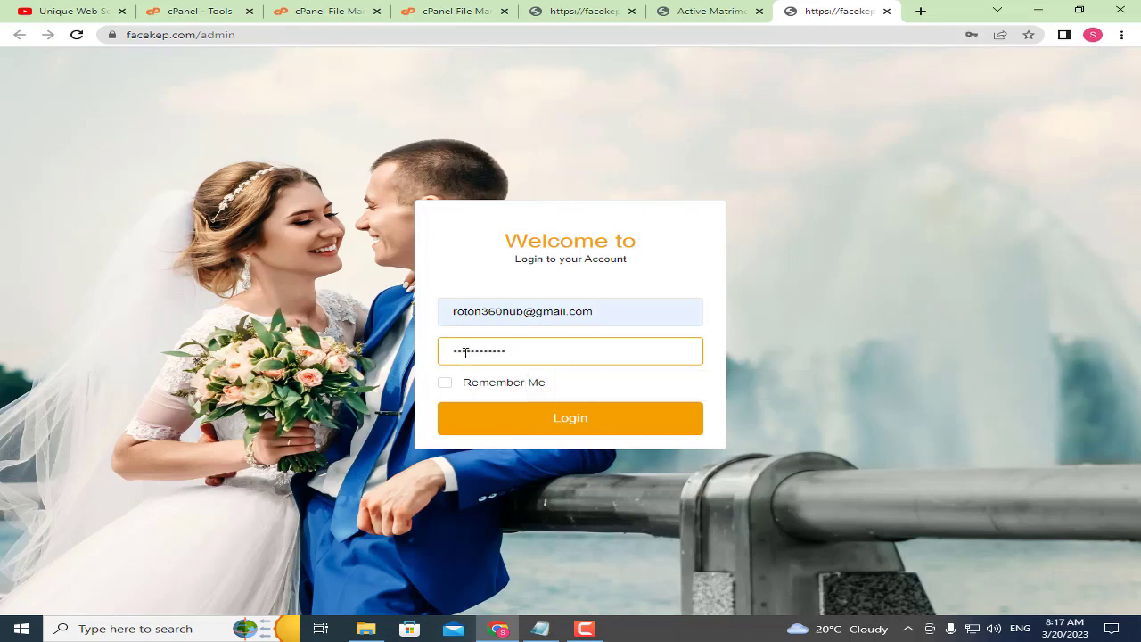
{"action": "left_click", "coordinate": [568, 416]}
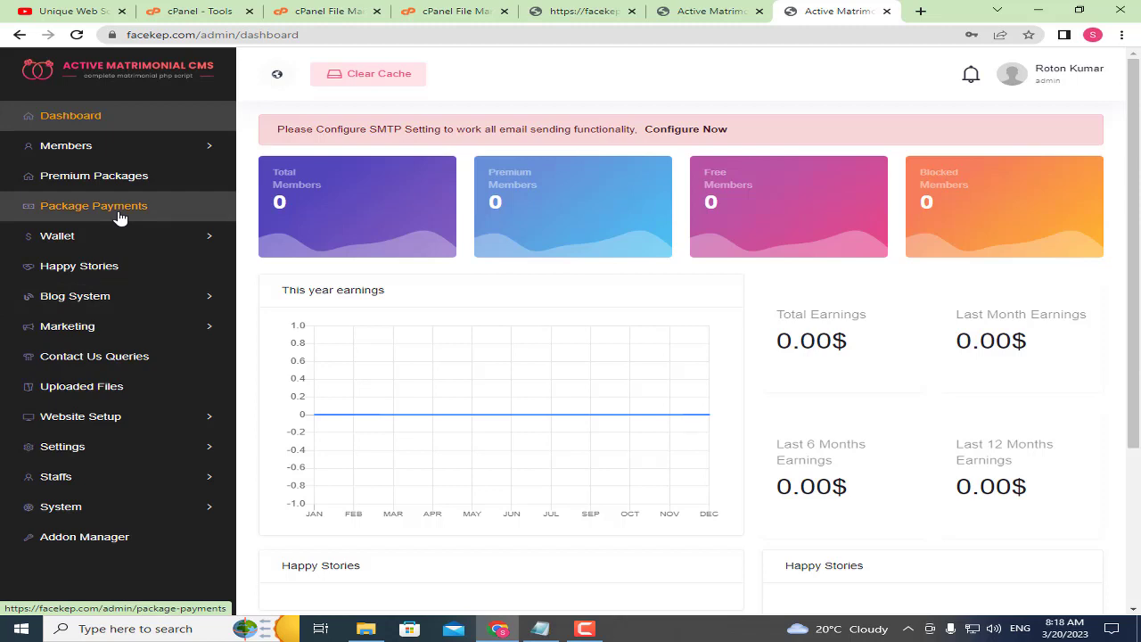
- Switch to the Unique Web School channel page on YouTube
{"action": "left_click", "coordinate": [40, 10]}
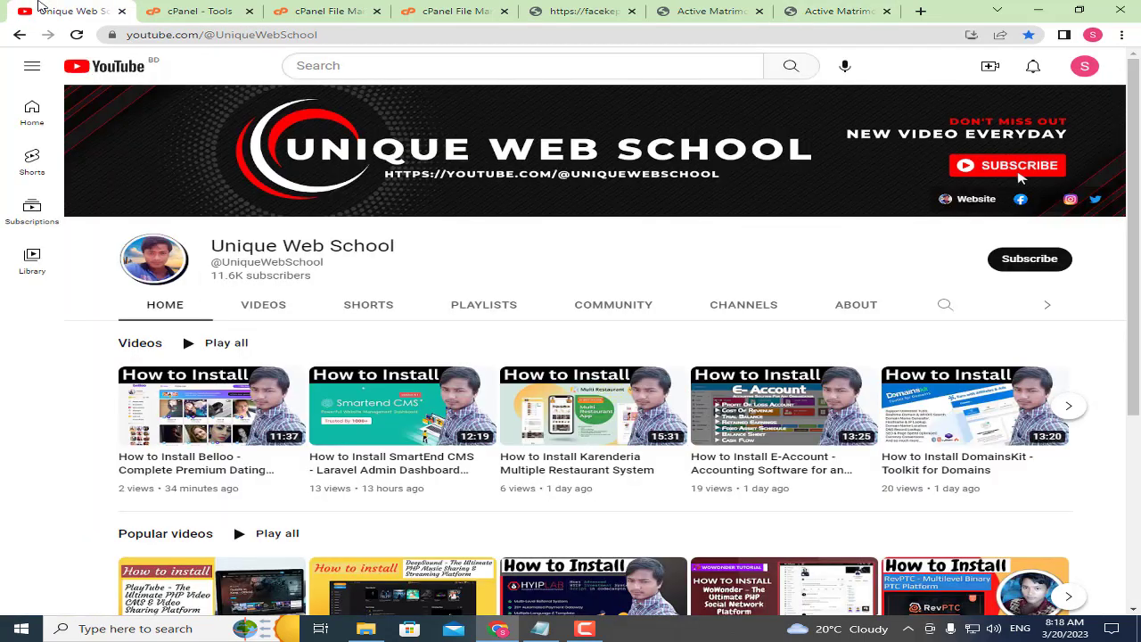